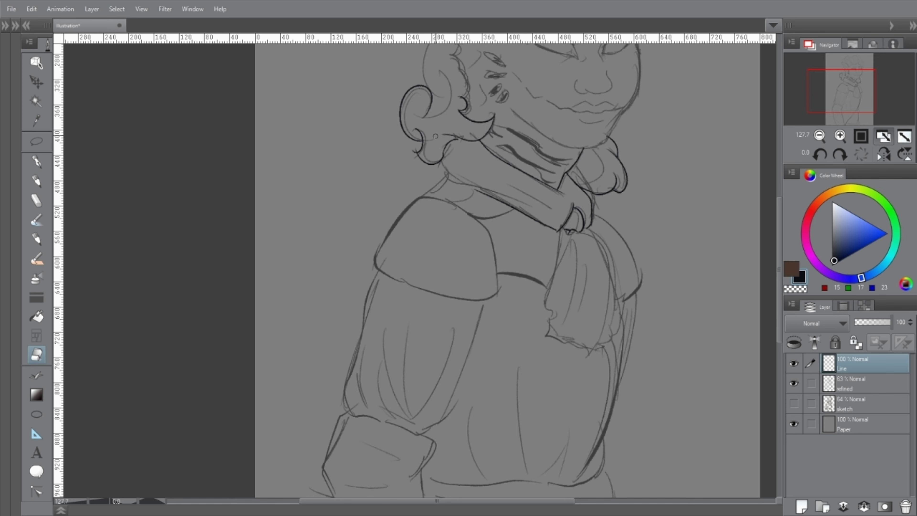
- Ink the hanging scarf tail on the Line layer, including its sides, wavy bottom edge and inner pleats
key("p")
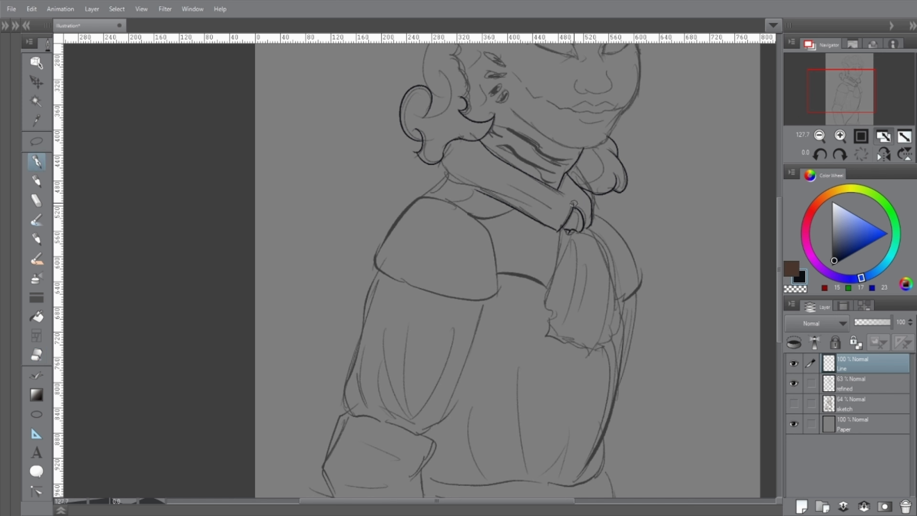
mouse_move(580, 231)
left_mouse_down()
mouse_move(586, 325)
mouse_move(604, 309)
mouse_move(619, 330)
left_mouse_up()
left_click_drag(605, 307, 595, 349)
mouse_move(577, 310)
left_mouse_down()
mouse_move(593, 349)
mouse_move(546, 330)
left_mouse_up()
left_click_drag(574, 253, 546, 327)
left_click_drag(561, 230, 551, 310)
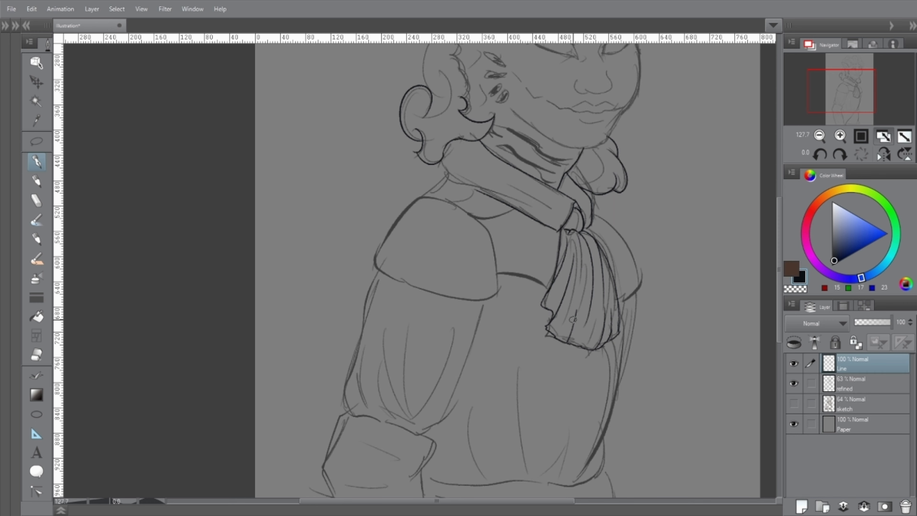
- Ink the front side of the torso and the upper and lower edges of the waistband
scroll(565, 209, "down", 4)
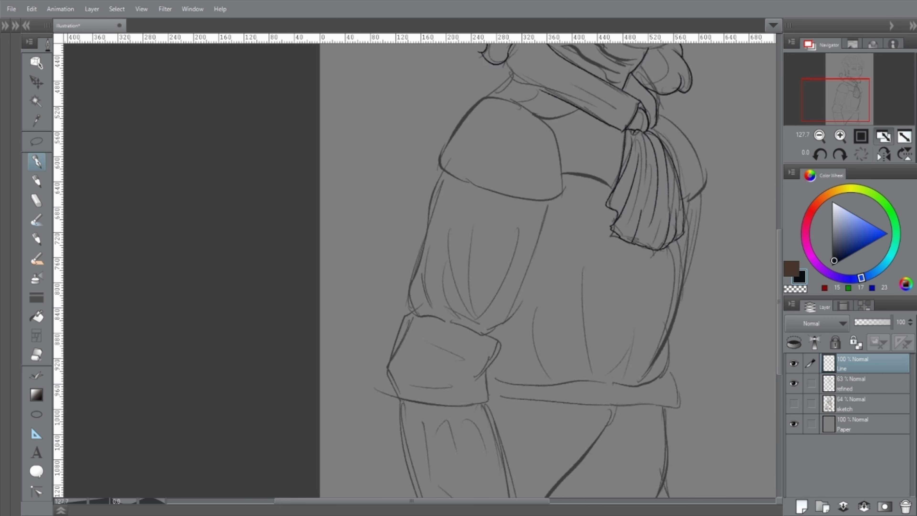
left_click_drag(426, 384, 610, 395)
left_click_drag(621, 228, 596, 386)
key("ctrl+z")
key("ctrl+z")
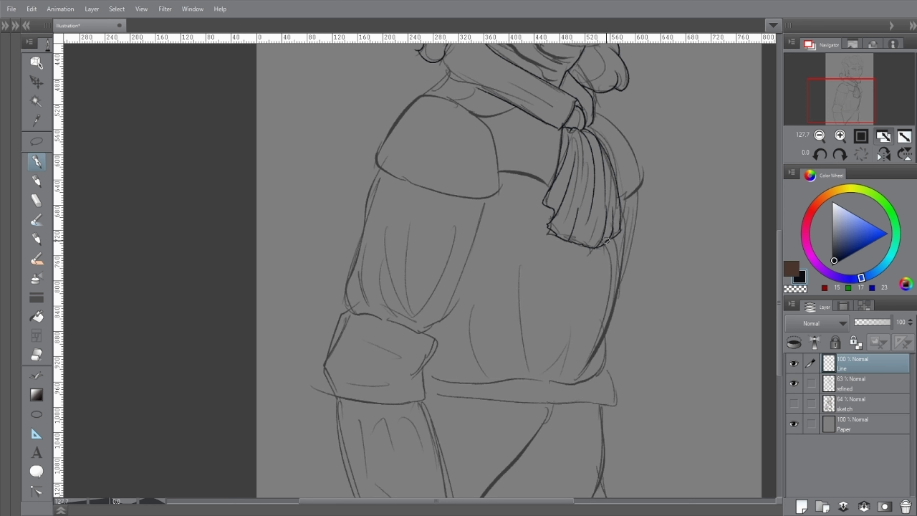
left_click_drag(612, 231, 584, 382)
scroll(419, 322, "down", 3)
mouse_move(417, 321)
left_mouse_down()
mouse_move(570, 328)
mouse_move(594, 352)
left_mouse_up()
mouse_move(416, 344)
left_mouse_down()
mouse_move(580, 348)
mouse_move(583, 283)
mouse_move(615, 383)
left_mouse_up()
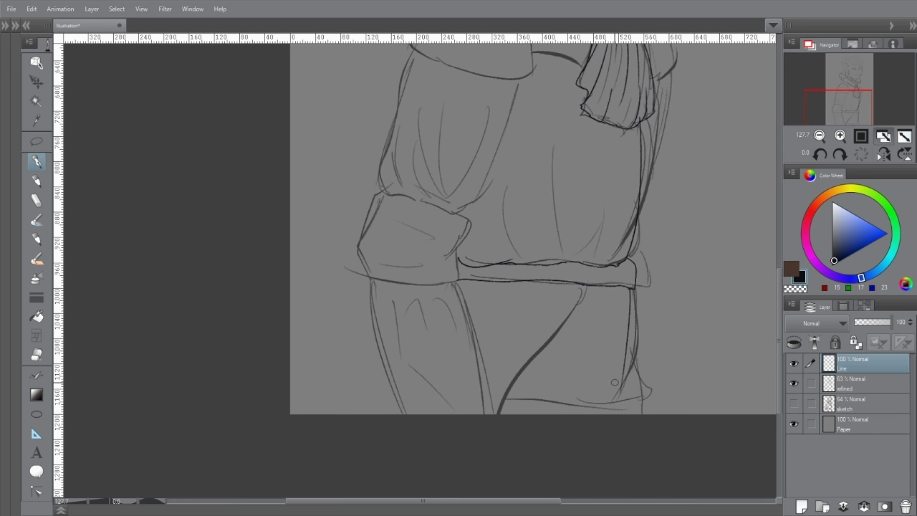
- Ink the garment below the waistband with its curved diagonal edge, side edge and bottom hem line
key("ctrl+z")
left_click_drag(587, 285, 508, 428)
key("ctrl+z")
key("ctrl+y")
left_click_drag(504, 392, 633, 388)
key("ctrl+z")
mouse_move(632, 289)
left_mouse_down()
mouse_move(632, 389)
mouse_move(619, 384)
left_mouse_up()
- Add short fabric fold lines just below the waistband and on the shirt just above it
mouse_move(594, 298)
left_mouse_down()
mouse_move(587, 311)
mouse_move(611, 327)
left_mouse_up()
left_click_drag(623, 295, 623, 307)
left_click_drag(509, 294, 506, 310)
left_click_drag(478, 240, 490, 255)
- Lower the refined sketch layer's opacity to 29% and make the Line layer active again
key("ctrl+0")
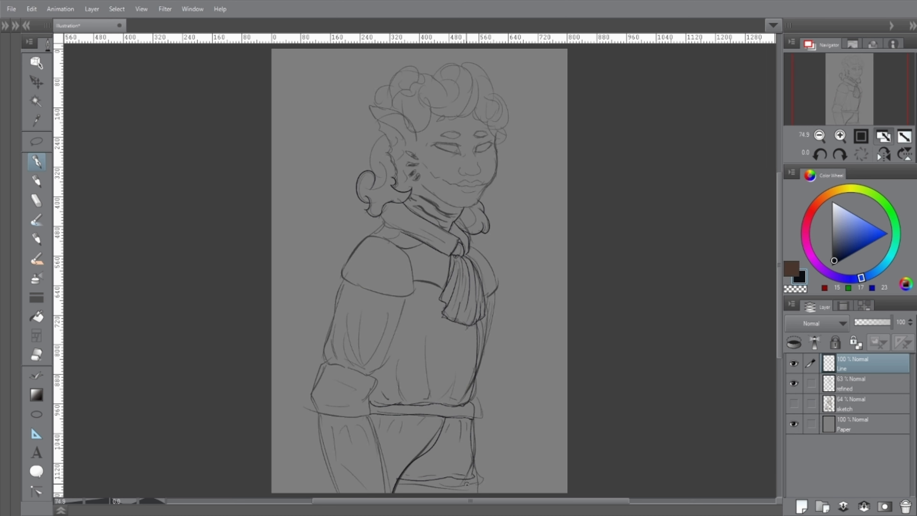
scroll(462, 271, "left", 3)
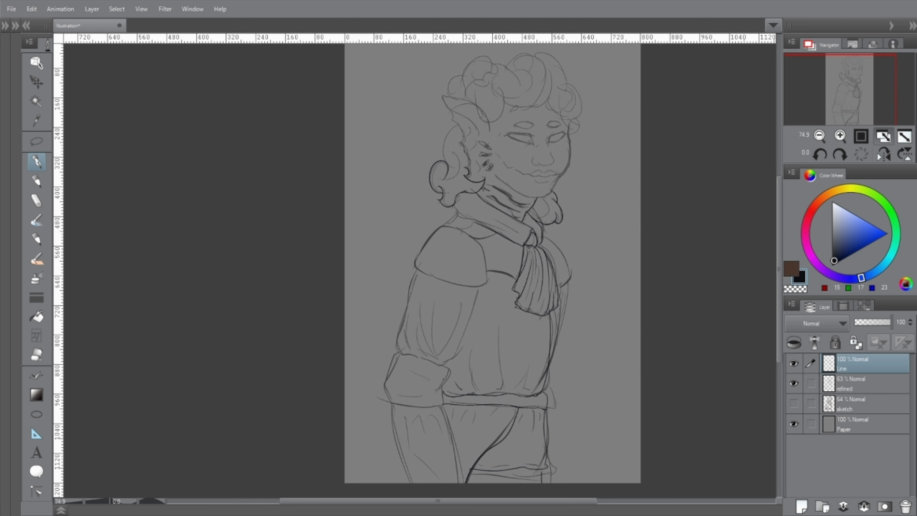
key("alt+bracketleft")
left_click_drag(877, 322, 865, 321)
key("alt+bracketright")
key("ctrl+alt+0")
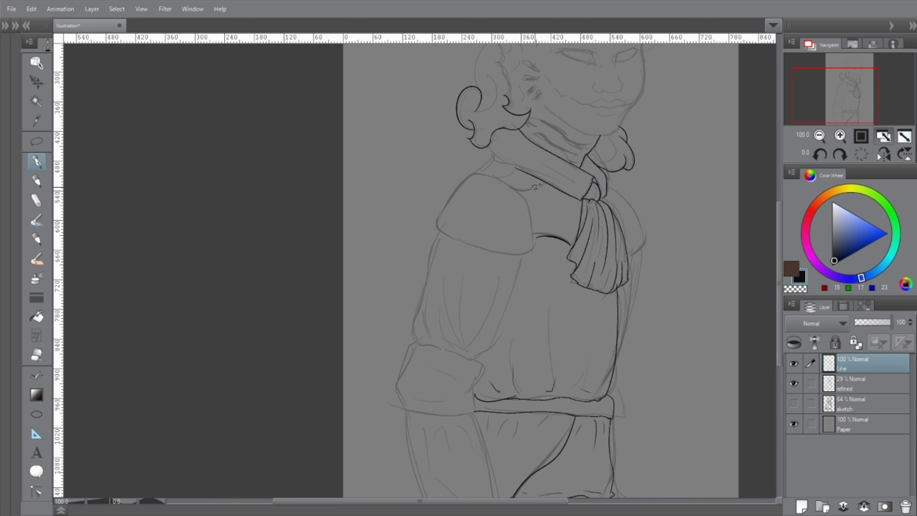
- Ink the neckline curve under the scarf and the outline of the rounded shoulder cap
left_click_drag(535, 186, 517, 189)
left_click_drag(488, 176, 533, 232)
left_click_drag(446, 203, 490, 172)
left_click_drag(436, 229, 530, 257)
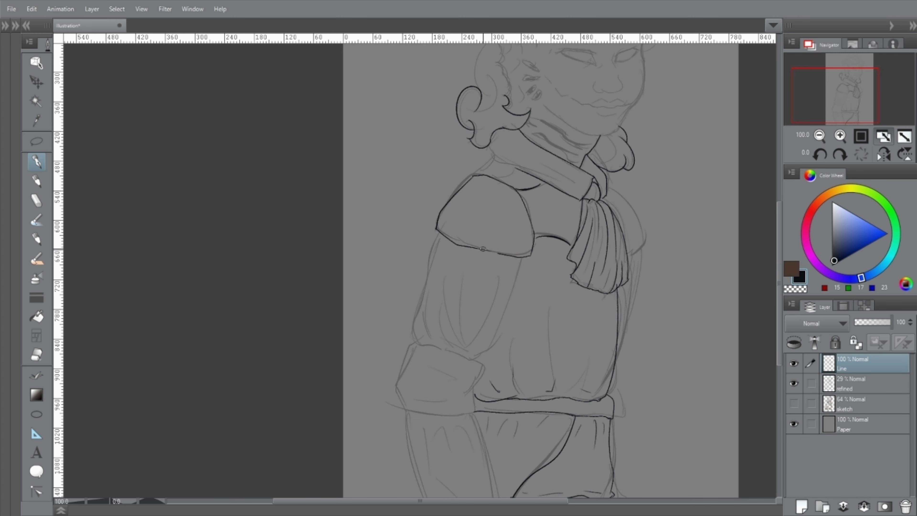
- Ink the puffed upper sleeve below the shoulder cap and tidy its lower edge
scroll(506, 253, "down", 2)
scroll(505, 253, "left", 1)
mouse_move(469, 307)
left_mouse_down()
mouse_move(506, 311)
mouse_move(528, 287)
left_mouse_up()
left_click_drag(549, 211, 540, 250)
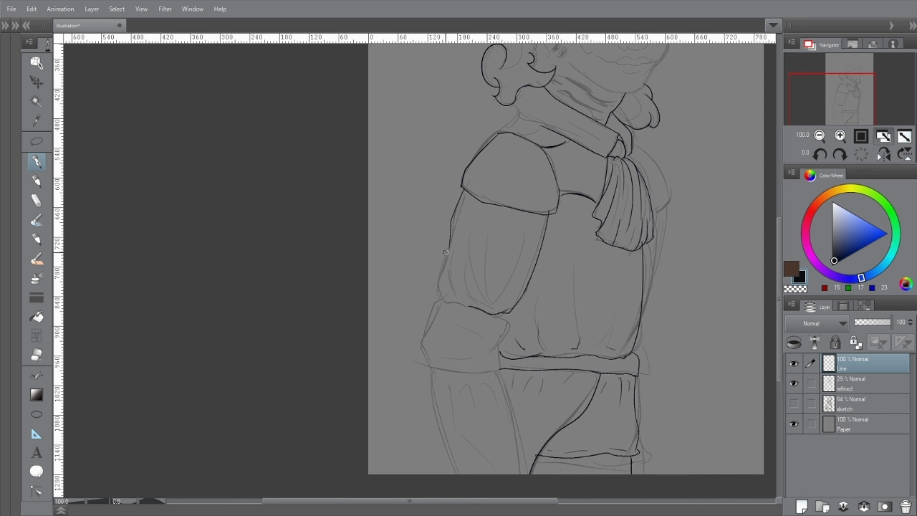
left_click_drag(446, 253, 452, 302)
scroll(444, 240, "up", 2)
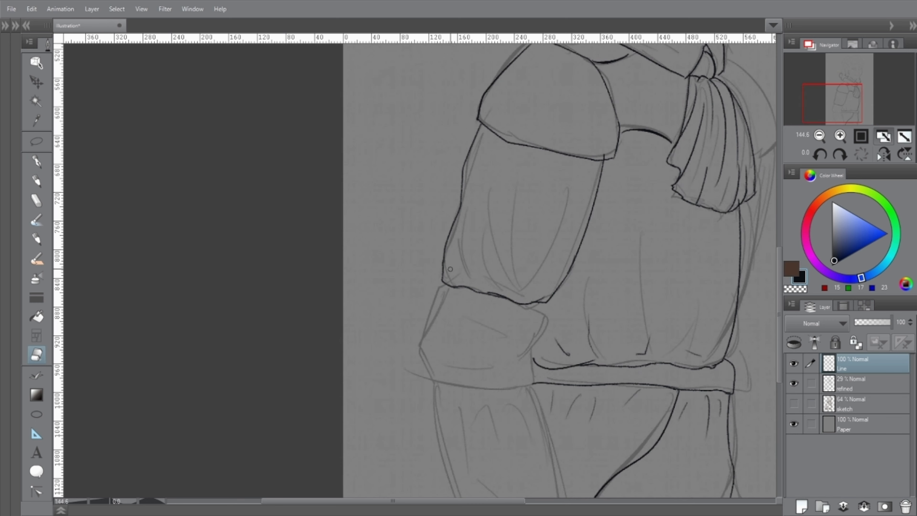
key("e")
key("p")
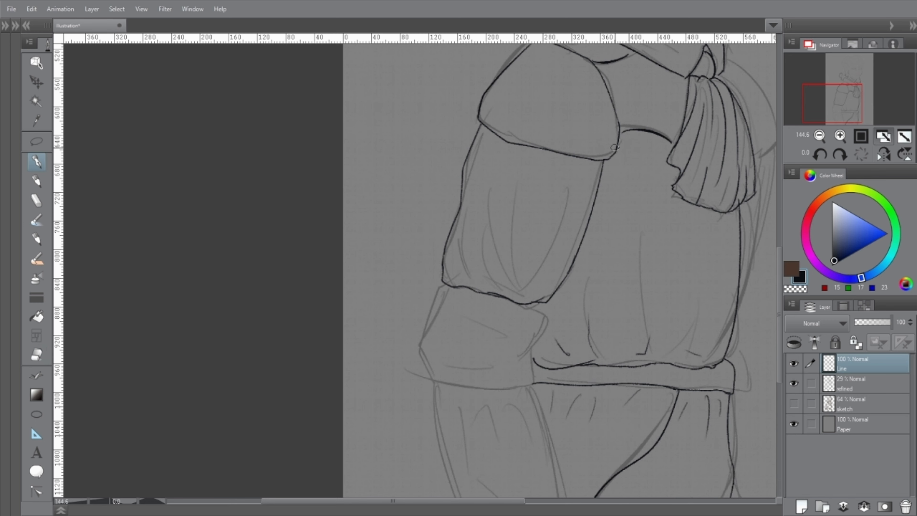
- Ink the wide cuff band at the elbow and clean up its edges where it meets the waist
left_click_drag(615, 147, 603, 85)
left_click_drag(534, 245, 522, 325)
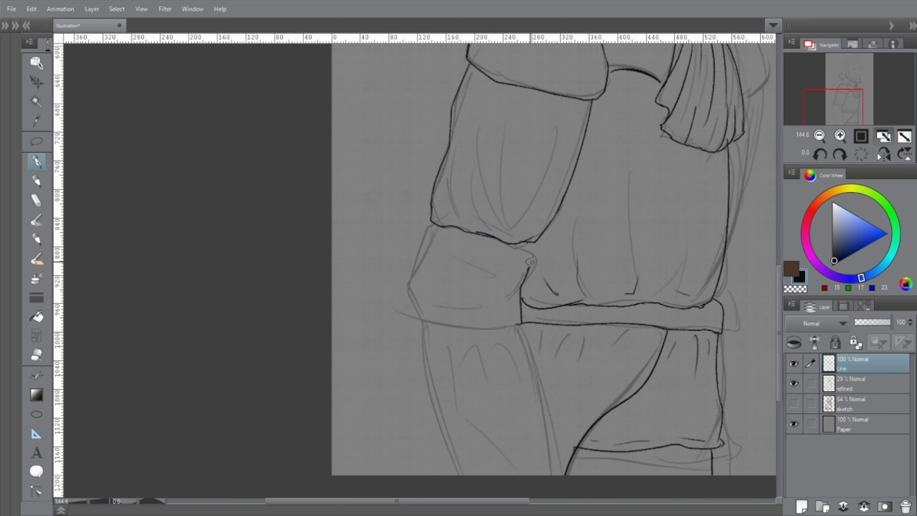
key("ctrl+z")
left_click_drag(534, 245, 523, 300)
key("ctrl+z")
mouse_move(430, 322)
left_mouse_down()
mouse_move(408, 271)
mouse_move(437, 225)
left_mouse_up()
key("e")
key("p")
key("e")
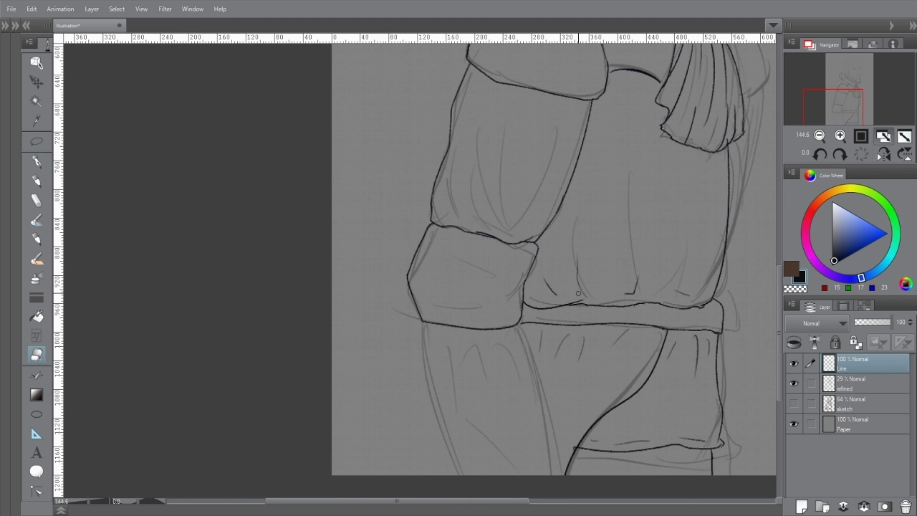
- Ink both sides of the forearm sleeve below the cuff down to the canvas edge and add fabric folds
key("p")
left_click_drag(516, 327, 553, 471)
key("ctrl+z")
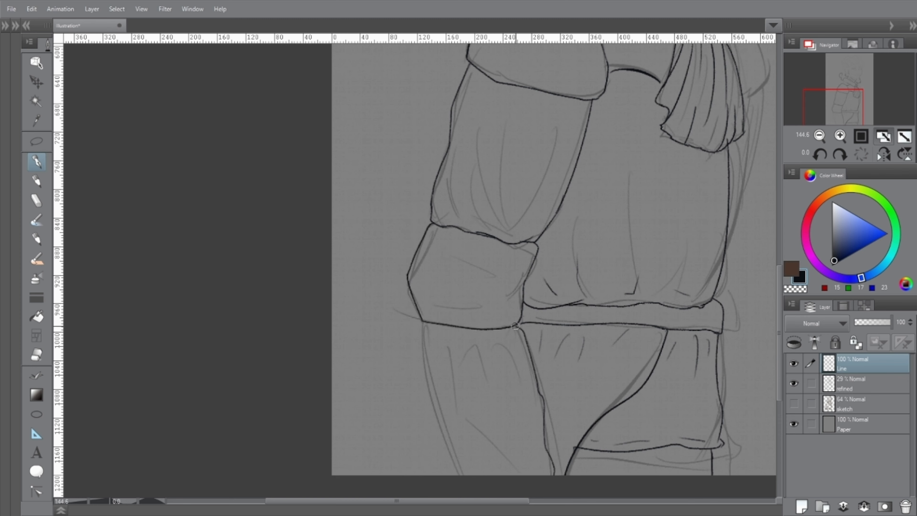
left_click_drag(422, 322, 453, 476)
left_click_drag(459, 191, 471, 293)
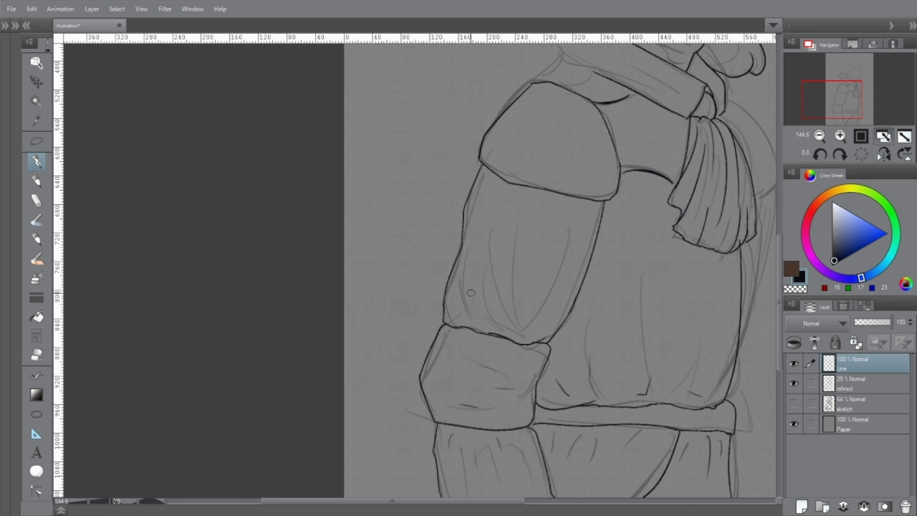
- Hide the refined sketch layer to check the line art on its own, and show the layer again
left_click(793, 383)
key("ctrl+0")
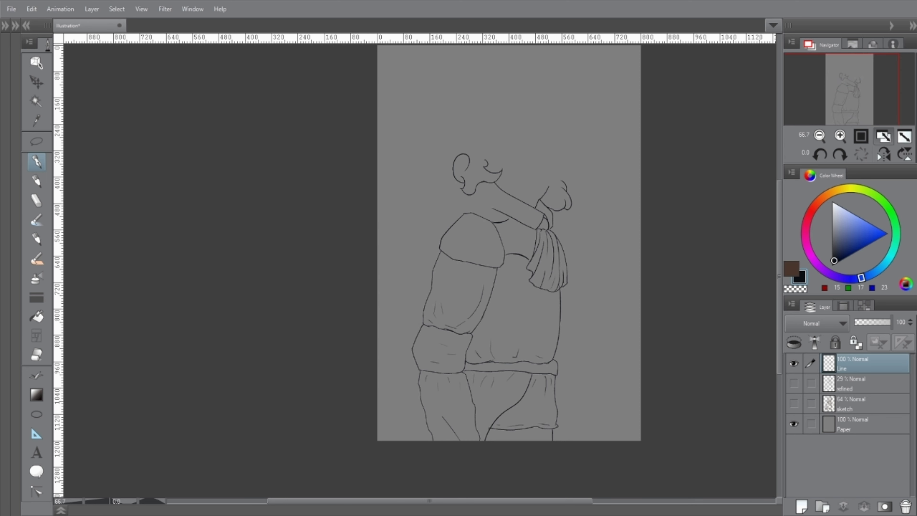
left_click(793, 383)
- Ink the back end and lower edge of the neck scarf and the slope joining it to the near shoulder
scroll(446, 190, "up", 2)
mouse_move(540, 224)
left_mouse_down()
mouse_move(510, 202)
mouse_move(490, 243)
left_mouse_up()
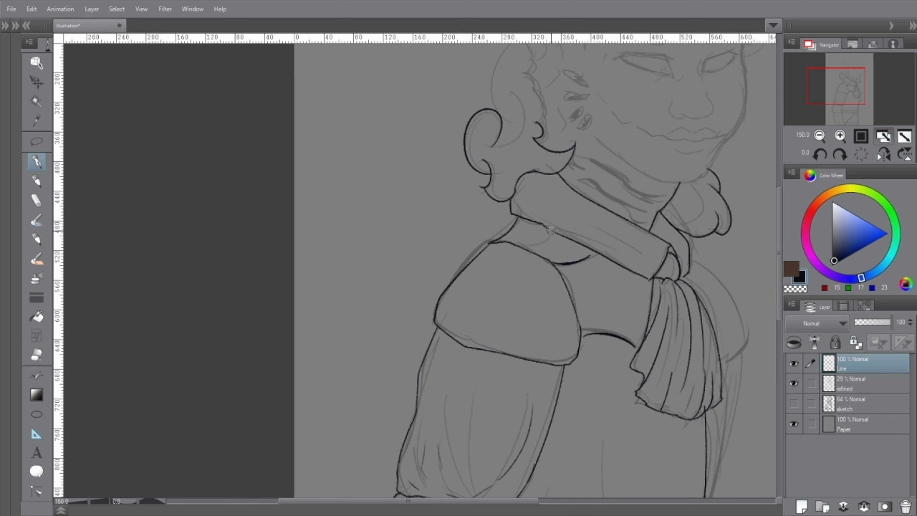
left_click_drag(551, 230, 490, 221)
- Ink the far shoulder cap behind the scarf tail and the strip of far arm beside the torso
mouse_move(611, 222)
left_mouse_down()
mouse_move(572, 143)
mouse_move(600, 128)
left_mouse_up()
mouse_move(616, 160)
left_mouse_down()
mouse_move(664, 232)
mouse_move(650, 262)
left_mouse_up()
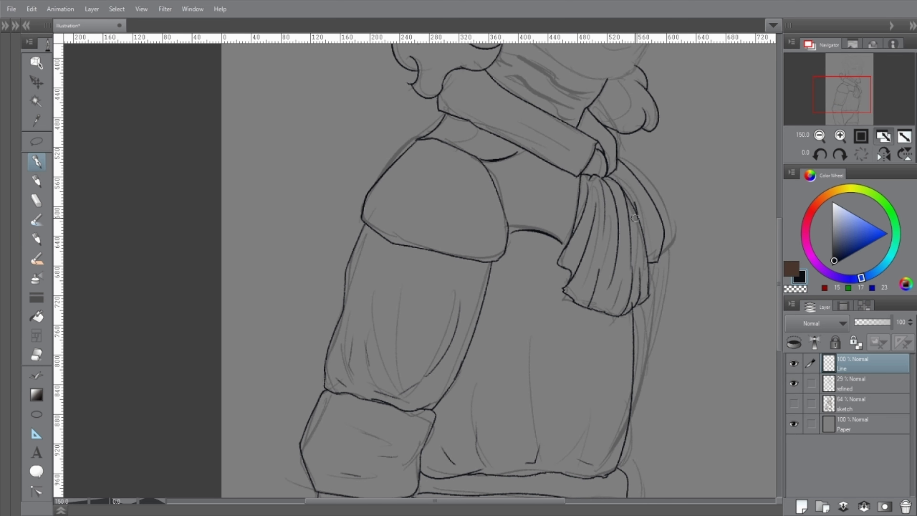
scroll(635, 218, "down", 2)
left_click_drag(584, 227, 616, 245)
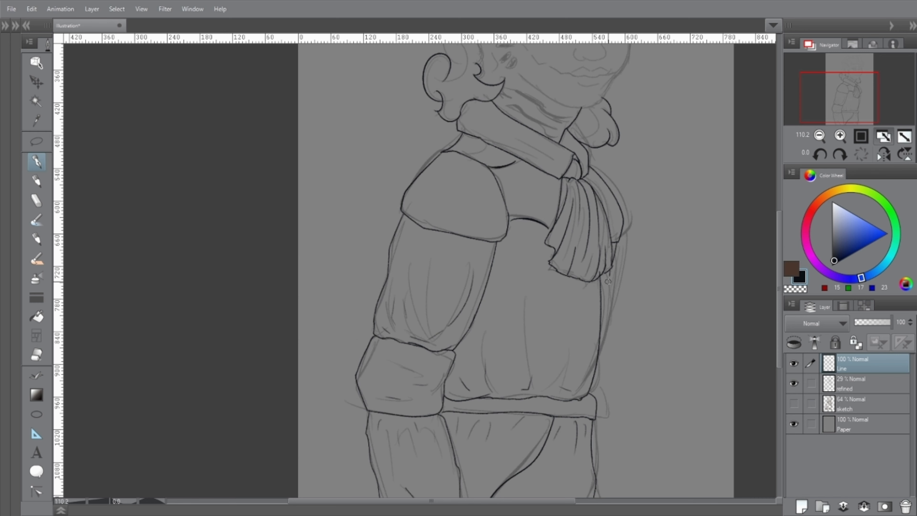
- Hide the refined sketch layer and tidy stray lines around the sleeve, cuff and shirt
left_click(793, 383)
left_click_drag(564, 218, 540, 262)
key("e")
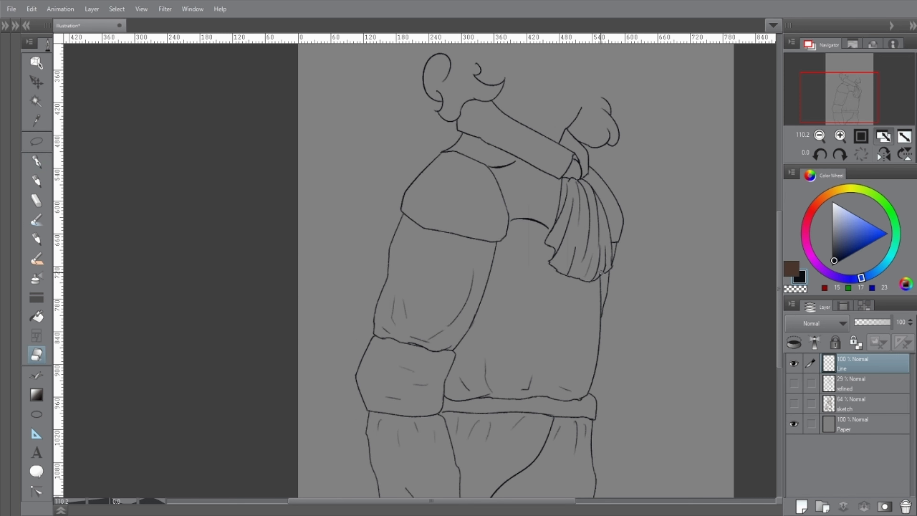
key("p")
scroll(450, 350, "up", 3)
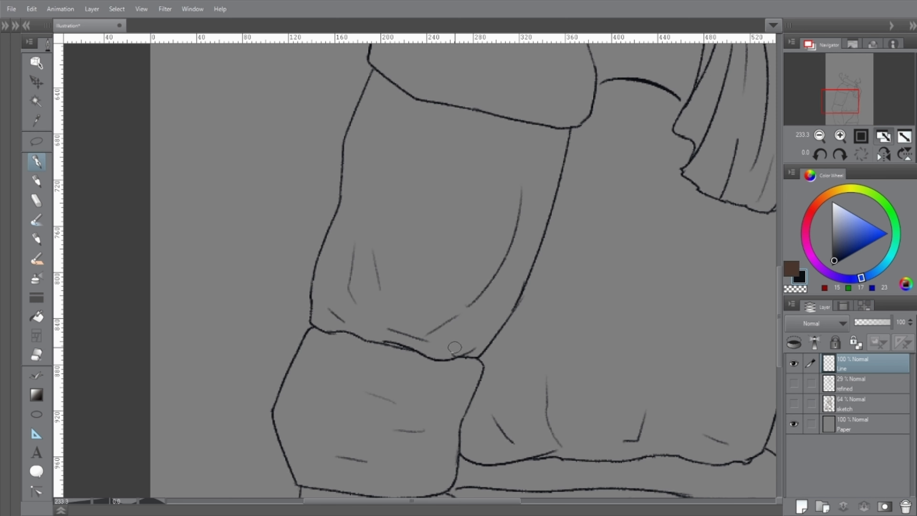
key("e")
scroll(520, 243, "down", 5)
key("p")
- With the refined sketch shown, ink the pointed finned ear, the curl above it and the locks behind it
scroll(519, 243, "up", 2)
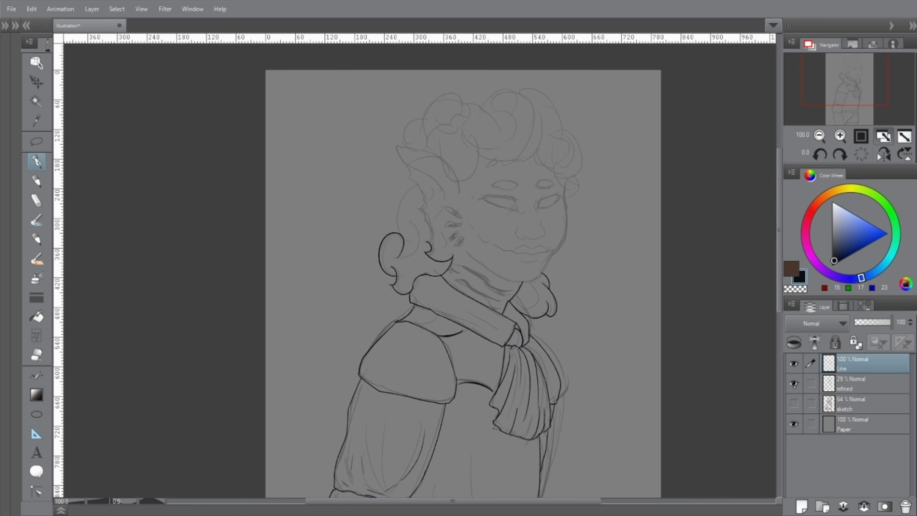
scroll(488, 202, "up", 2)
left_click_drag(471, 190, 489, 230)
left_click_drag(518, 137, 499, 244)
mouse_move(473, 192)
left_mouse_down()
mouse_move(401, 184)
mouse_move(438, 256)
mouse_move(444, 320)
left_mouse_up()
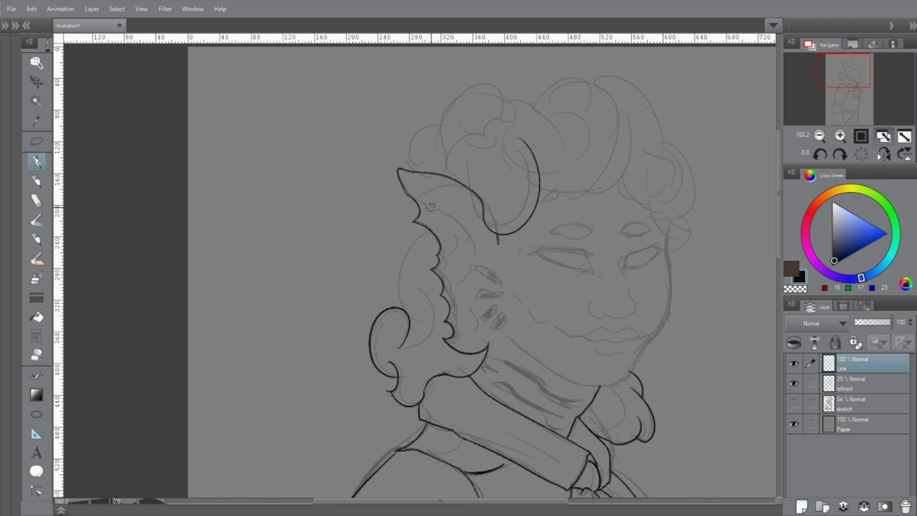
left_click_drag(430, 200, 477, 251)
mouse_move(428, 236)
left_mouse_down()
mouse_move(401, 308)
mouse_move(417, 321)
mouse_move(413, 377)
left_mouse_up()
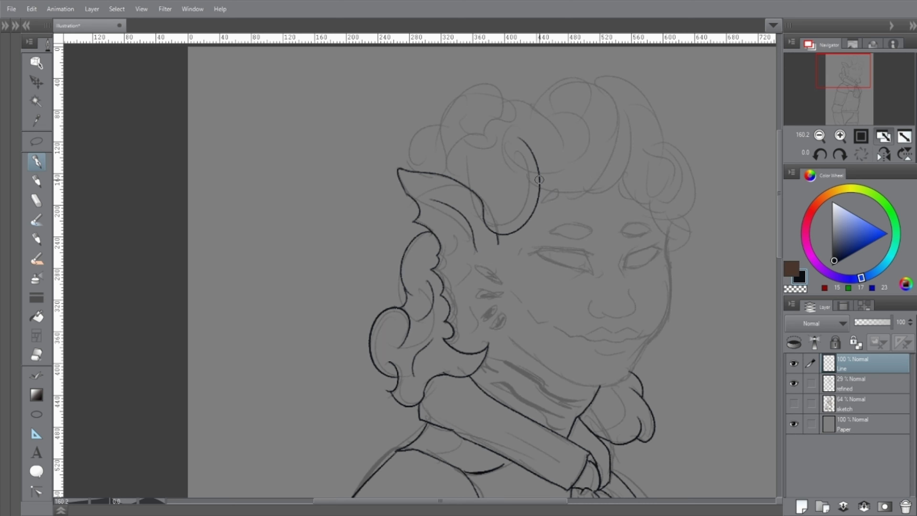
- Ink the large curl over the forehead and the cluster of curls at the far temple
left_click_drag(631, 121, 592, 189)
scroll(561, 175, "up", 10)
scroll(338, 194, "down", 15)
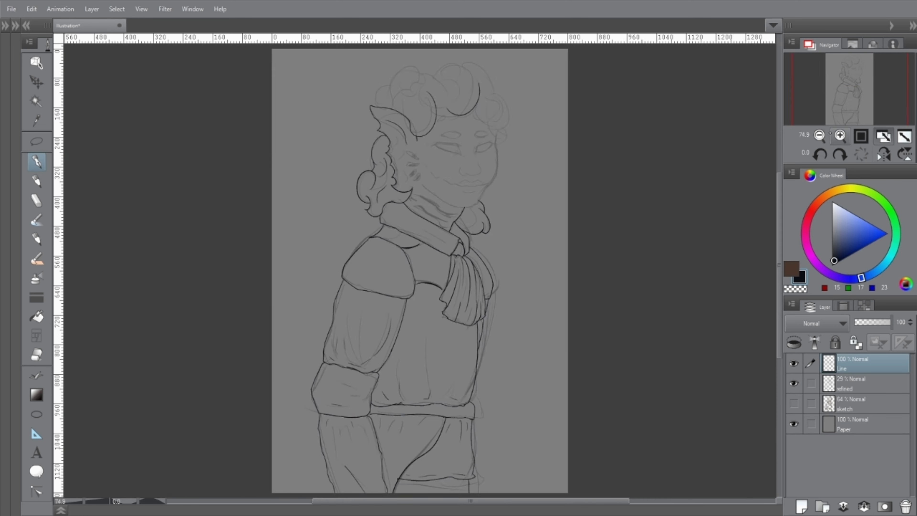
scroll(415, 217, "up", 8)
left_click_drag(408, 183, 467, 269)
key("ctrl+z")
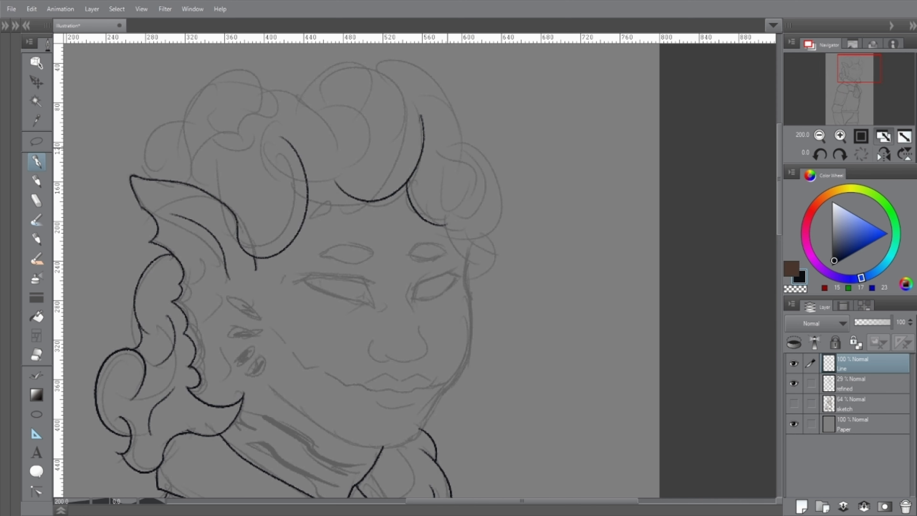
left_click_drag(445, 144, 459, 215)
left_click_drag(448, 225, 470, 261)
left_click_drag(491, 176, 470, 244)
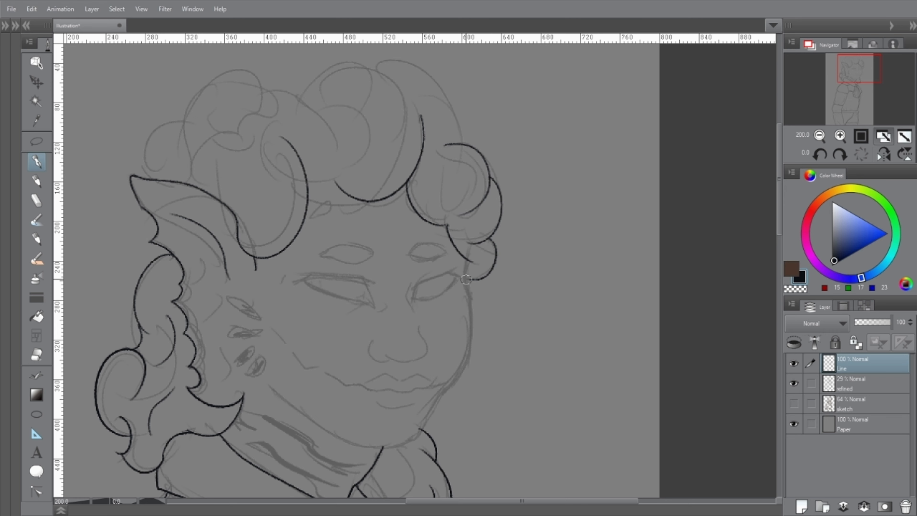
- Ink the hairline across the forehead and the small teardrop marking beneath the front curl
scroll(469, 253, "left", 5)
mouse_move(473, 202)
left_mouse_down()
mouse_move(526, 206)
mouse_move(473, 201)
left_mouse_up()
key("ctrl+z")
key("ctrl+z")
left_click_drag(554, 199, 574, 205)
left_click_drag(489, 205, 516, 131)
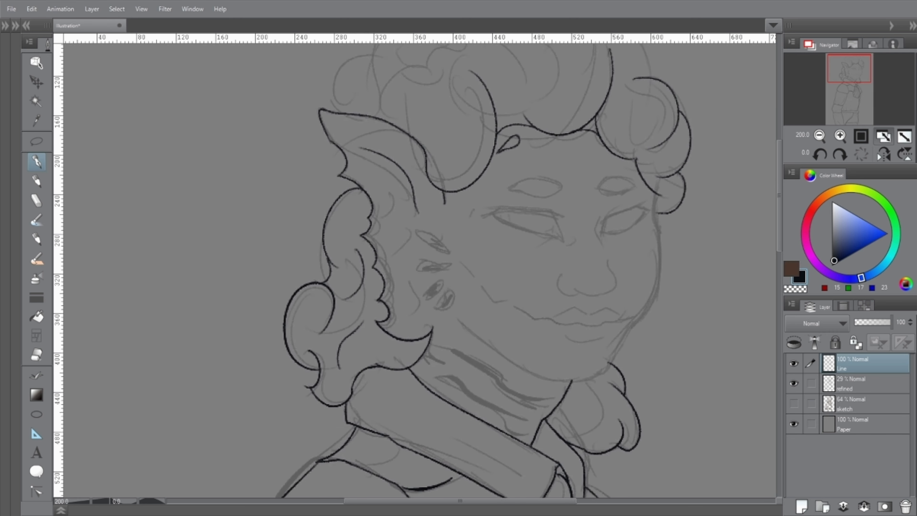
- Ink the inner creases of the finned ear
mouse_move(419, 227)
left_mouse_down()
mouse_move(450, 248)
mouse_move(420, 267)
mouse_move(446, 274)
mouse_move(442, 306)
mouse_move(413, 323)
left_mouse_up()
key("ctrl+z")
left_click_drag(405, 192, 386, 209)
mouse_move(404, 233)
left_mouse_down()
mouse_move(391, 258)
mouse_move(398, 280)
left_mouse_up()
- Ink the jawline down to the chin and the four diamond-shaped markings on the cheek
left_click_drag(459, 315, 559, 378)
key("ctrl+z")
mouse_move(454, 314)
left_mouse_down()
mouse_move(578, 377)
mouse_move(452, 344)
left_mouse_up()
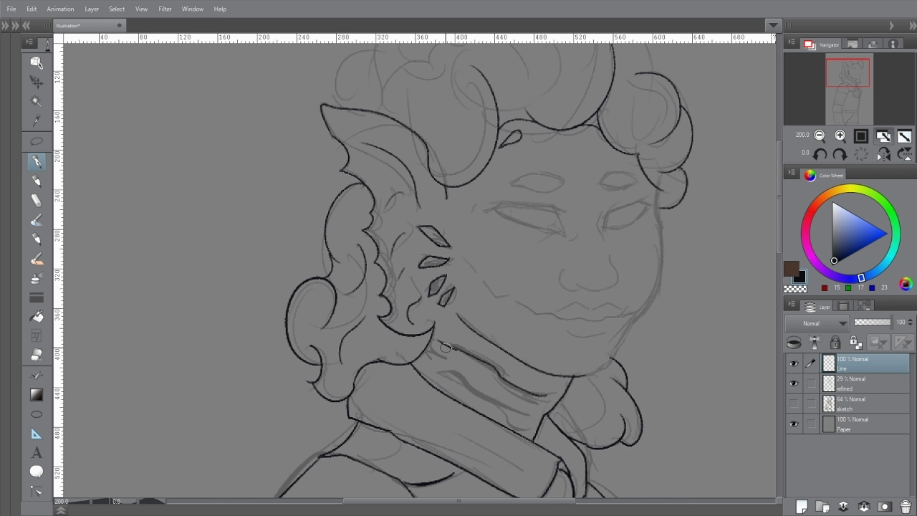
- Redraw the gill slits on the neck between the jaw and the scarf as closed pointed shapes
key("ctrl+z")
mouse_move(548, 398)
left_mouse_down()
mouse_move(453, 344)
mouse_move(550, 401)
mouse_move(439, 370)
left_mouse_up()
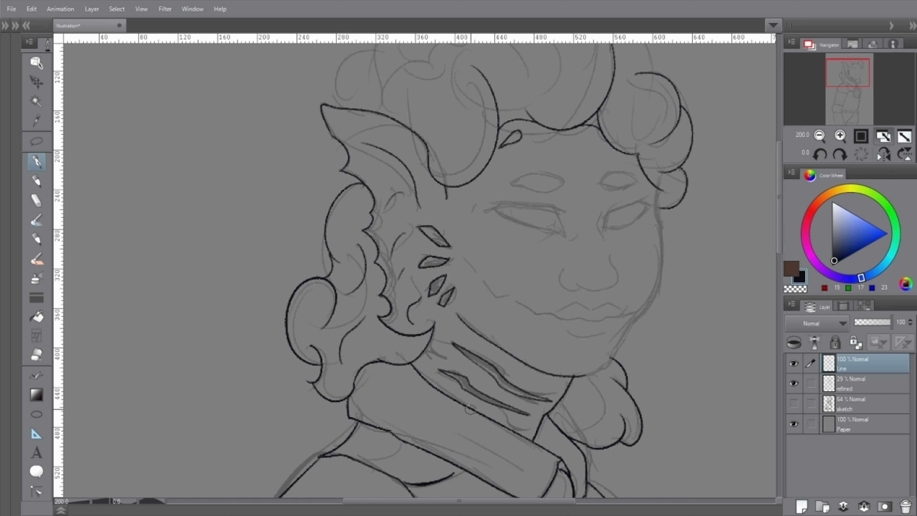
left_click_drag(517, 427, 470, 407)
mouse_move(448, 358)
left_mouse_down()
mouse_move(427, 346)
mouse_move(400, 370)
left_mouse_up()
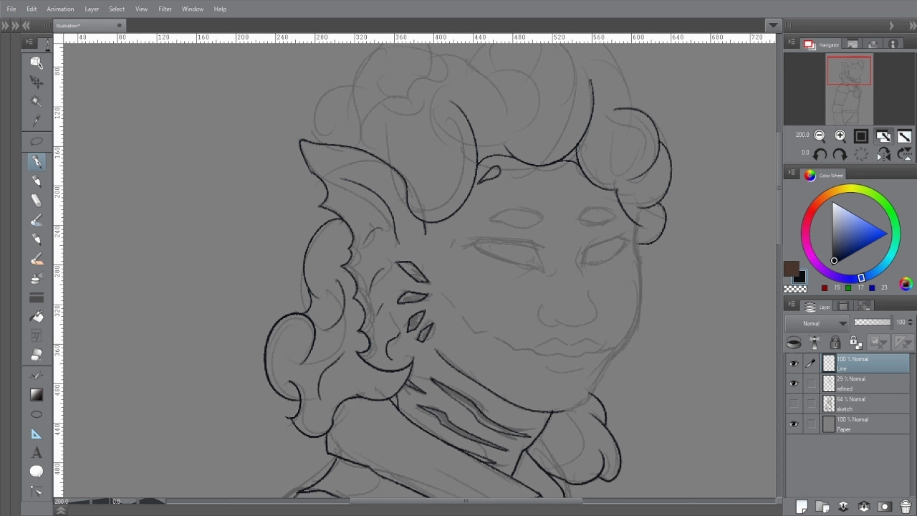
- Ink the cheek crease, the mouth corner, the nose and the short line at the nose bridge
left_click_drag(494, 337, 531, 352)
mouse_move(541, 306)
left_mouse_down()
mouse_move(557, 327)
mouse_move(595, 320)
mouse_move(594, 330)
left_mouse_up()
key("ctrl+z")
left_click_drag(582, 288, 595, 310)
left_click_drag(577, 250, 580, 272)
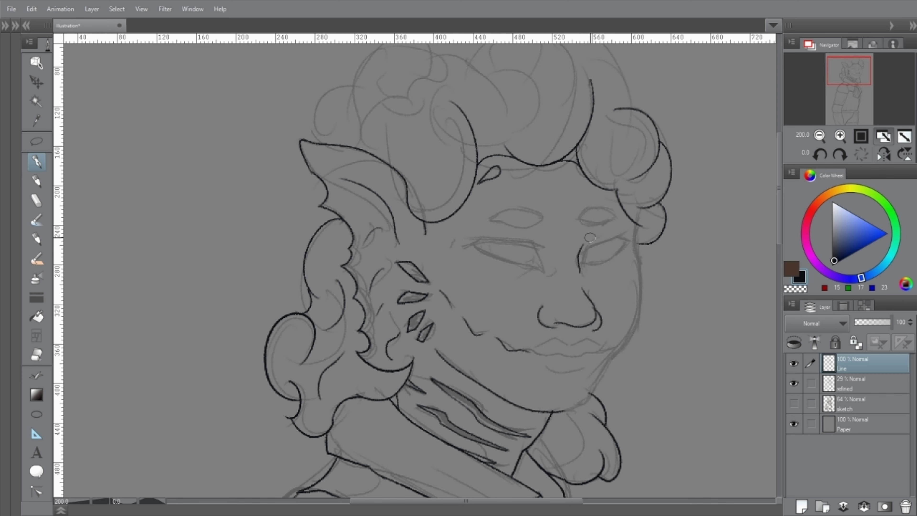
- Ink the lips with the short line below them, and the nearer eye with its eyebrow
left_click_drag(584, 354, 534, 356)
left_click_drag(587, 366, 549, 372)
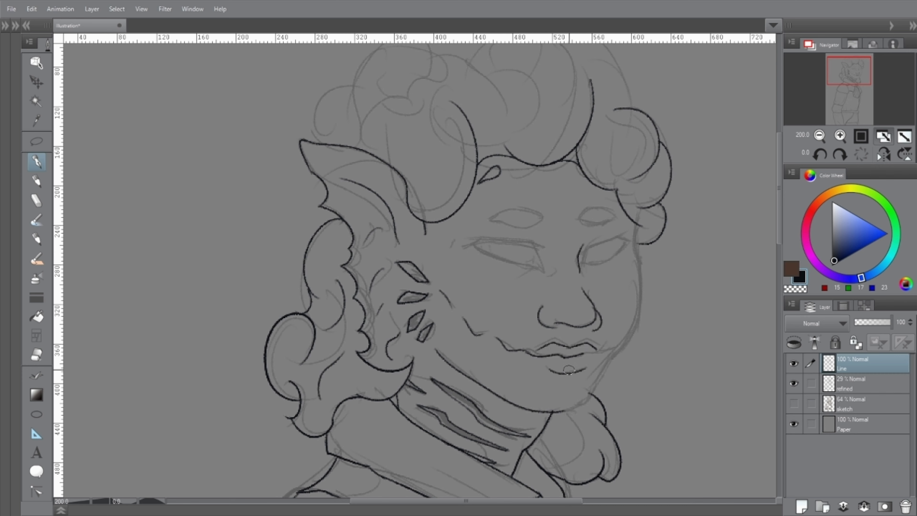
mouse_move(531, 242)
left_mouse_down()
mouse_move(544, 271)
mouse_move(461, 246)
mouse_move(535, 267)
left_mouse_up()
key("ctrl+z")
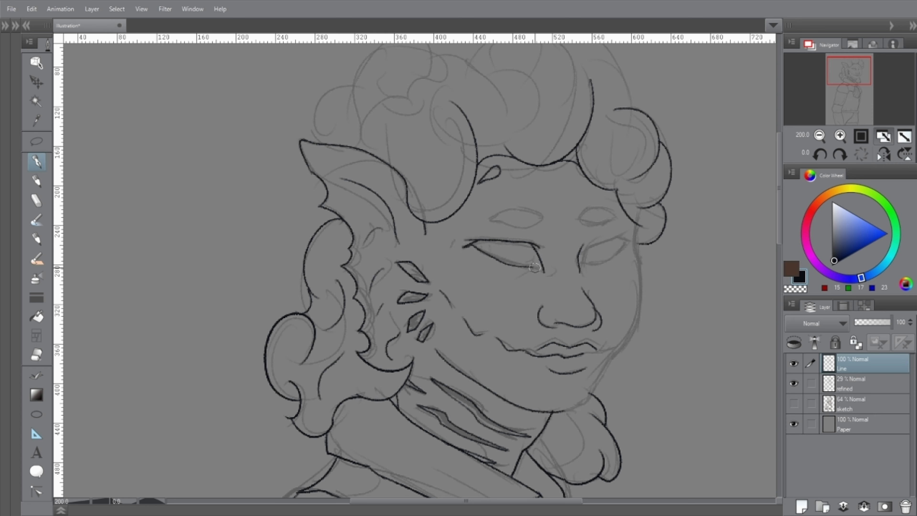
mouse_move(450, 237)
left_mouse_down()
mouse_move(459, 246)
mouse_move(541, 225)
mouse_move(477, 214)
left_mouse_up()
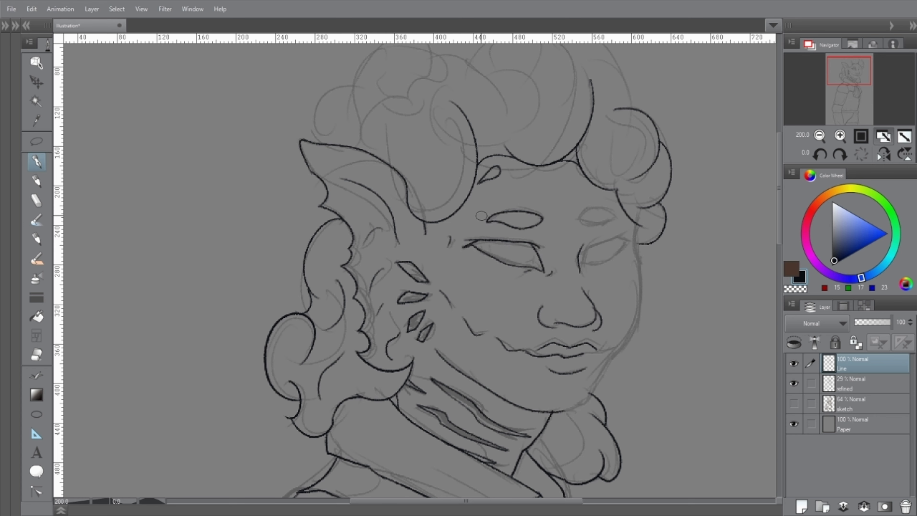
- Mirror the canvas view and ink the far side of the face, from the cheek to the chin, plus the far eye and eyebrow
key("h")
scroll(415, 271, "left", 5)
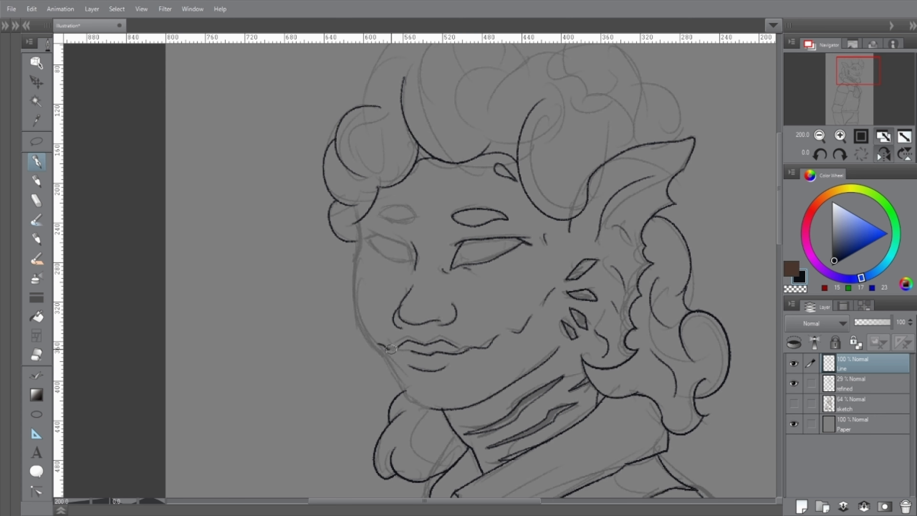
mouse_move(357, 221)
left_mouse_down()
mouse_move(359, 318)
mouse_move(430, 408)
left_mouse_up()
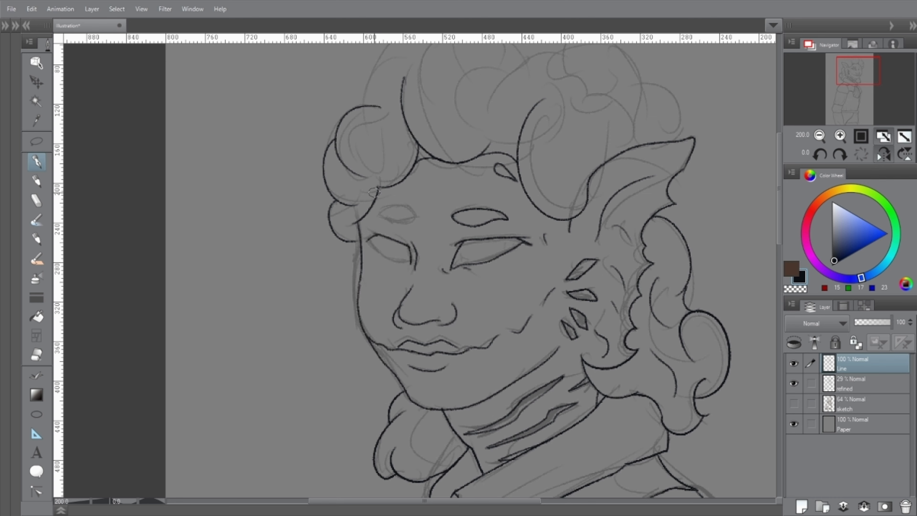
left_click_drag(370, 242, 408, 262)
mouse_move(378, 218)
left_mouse_down()
mouse_move(415, 213)
mouse_move(408, 222)
left_mouse_up()
key("ctrl+z")
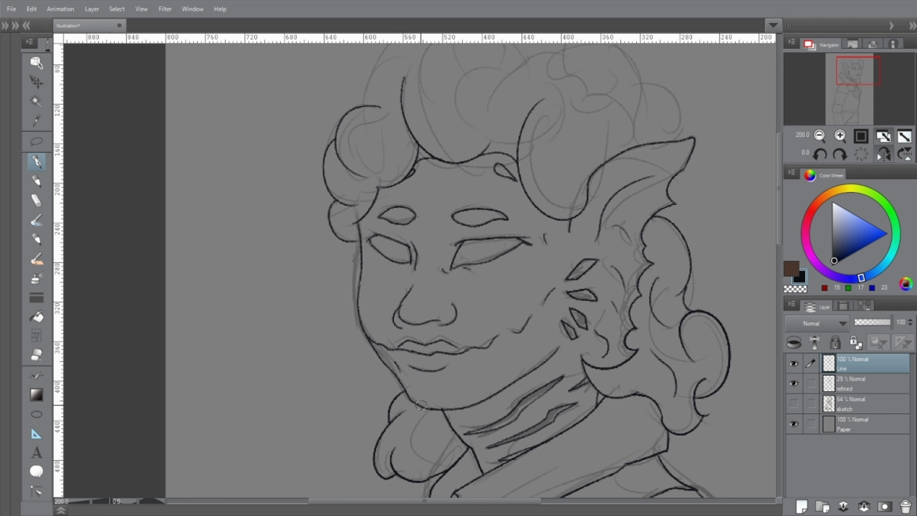
- Ink the outer curls across the top of the head, ending with the round curl above the finned ear
left_click_drag(413, 377, 396, 482)
mouse_move(352, 201)
left_mouse_down()
mouse_move(427, 127)
mouse_move(513, 163)
left_mouse_up()
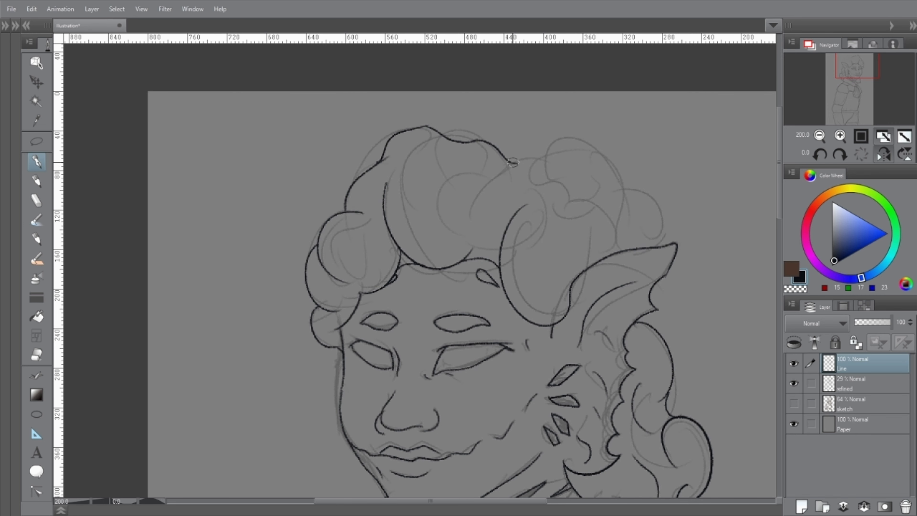
mouse_move(472, 216)
left_mouse_down()
mouse_move(551, 148)
mouse_move(641, 241)
mouse_move(611, 200)
left_mouse_up()
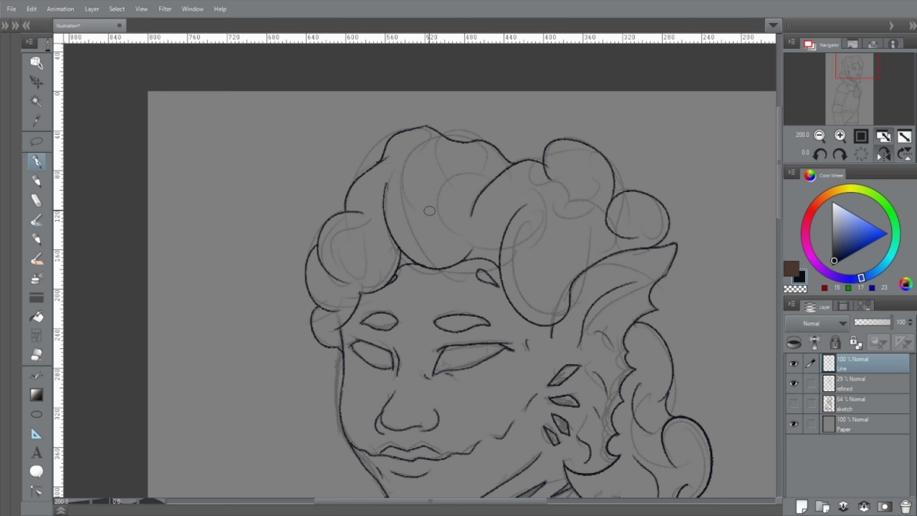
- Hide the refined sketch layer, restore the unmirrored view and thicken the arm's outer contour from below the shoulder piece to the canvas edge
key("ctrl+0")
key("e")
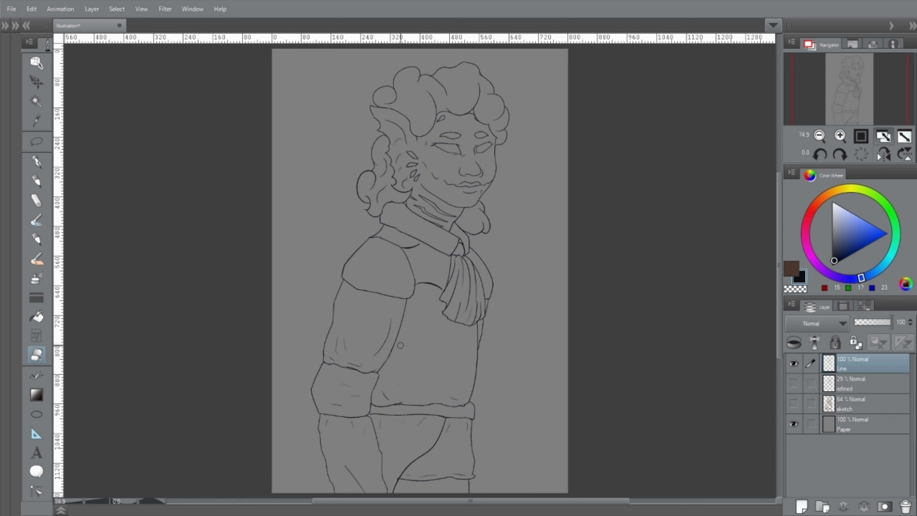
key("p")
scroll(319, 325, "up", 3)
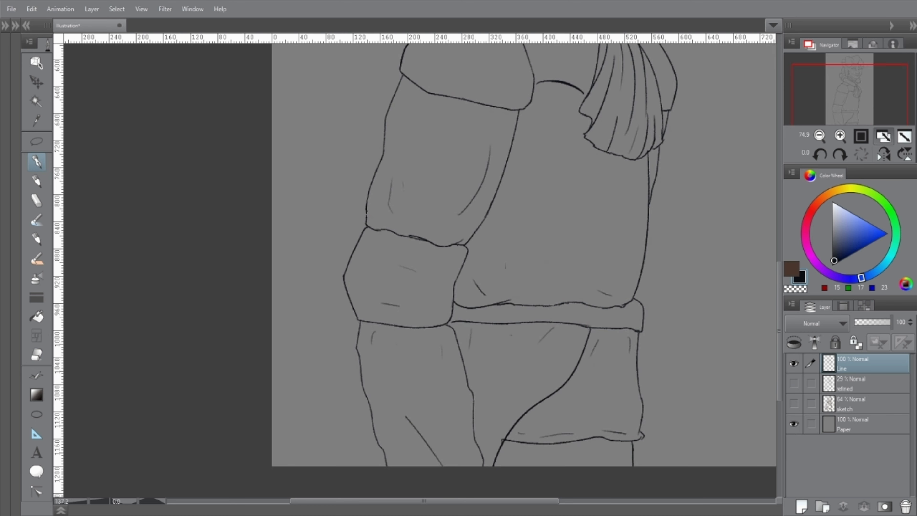
left_click_drag(343, 280, 386, 466)
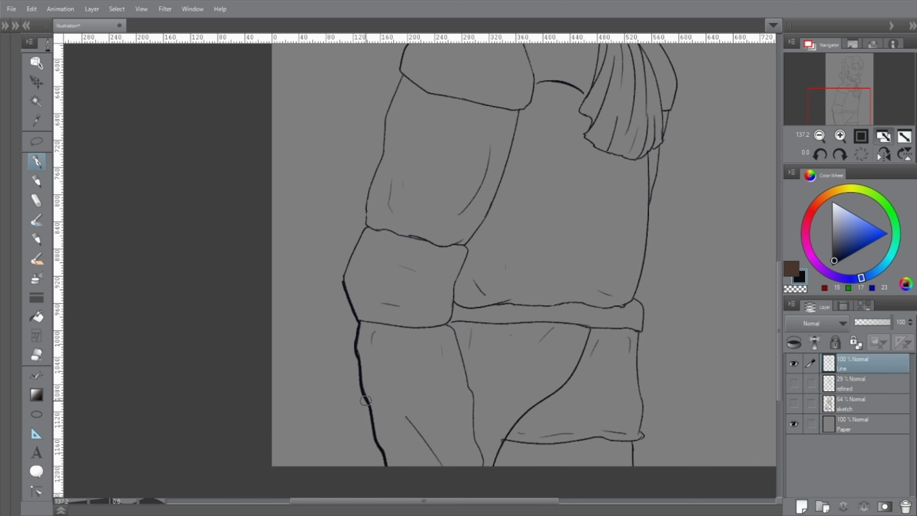
left_click_drag(399, 80, 342, 282)
key("ctrl+z")
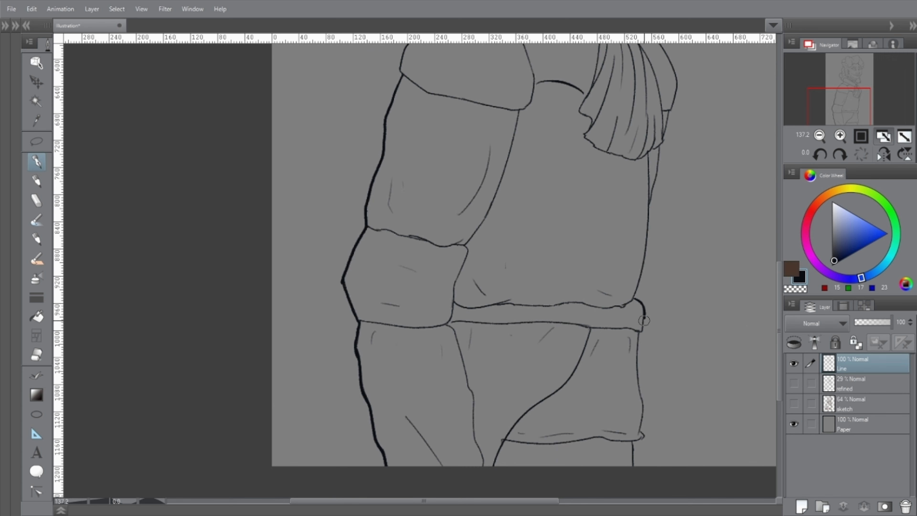
- Thicken the front contour of the figure along the far arm, the waistband and the lower garment
left_click_drag(645, 320, 633, 466)
scroll(633, 481, "up", 5)
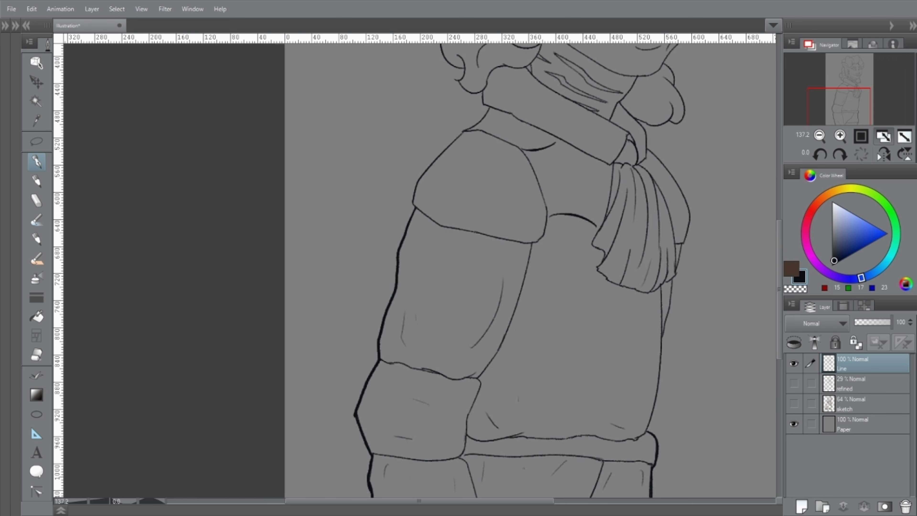
left_click_drag(678, 244, 645, 429)
- Thicken the outer contour of the lowest back curl, the collar and both shoulders
scroll(654, 415, "up", 5)
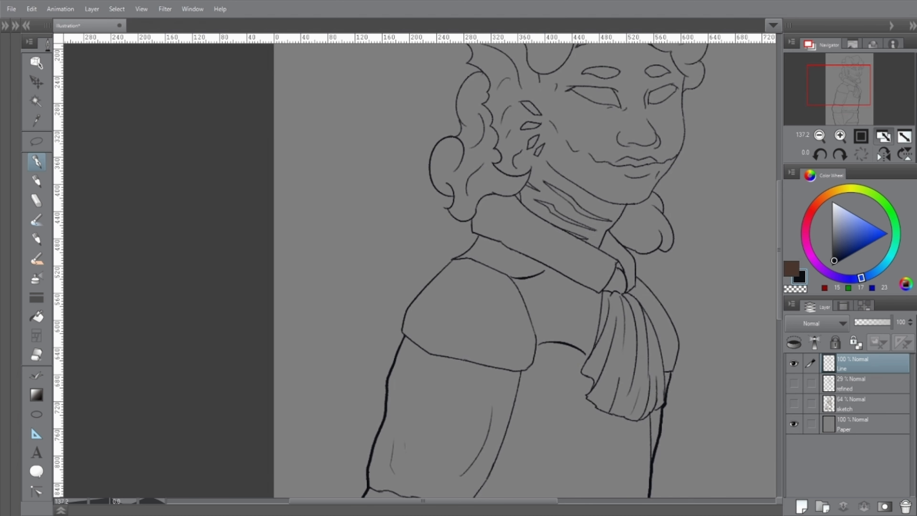
left_click_drag(446, 196, 476, 234)
mouse_move(390, 377)
left_mouse_down()
mouse_move(401, 327)
mouse_move(476, 227)
left_mouse_up()
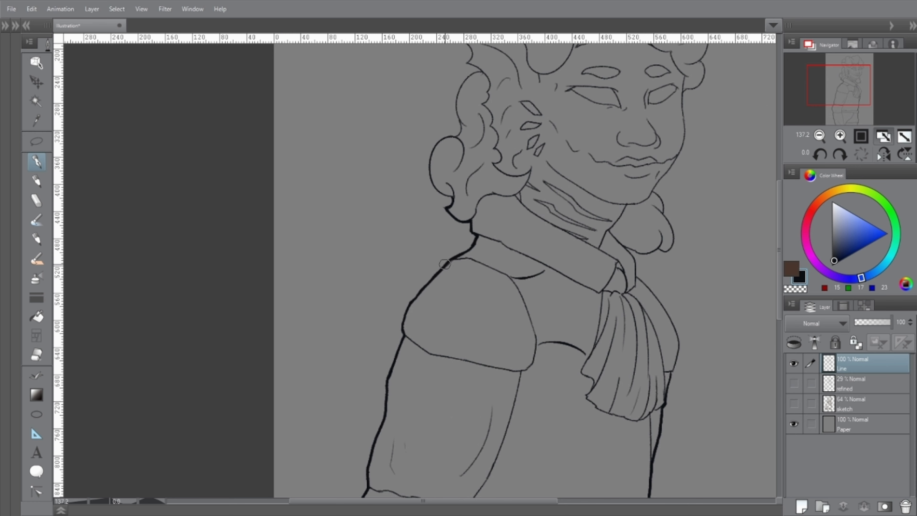
mouse_move(635, 265)
left_mouse_down()
mouse_move(671, 321)
mouse_move(672, 367)
left_mouse_up()
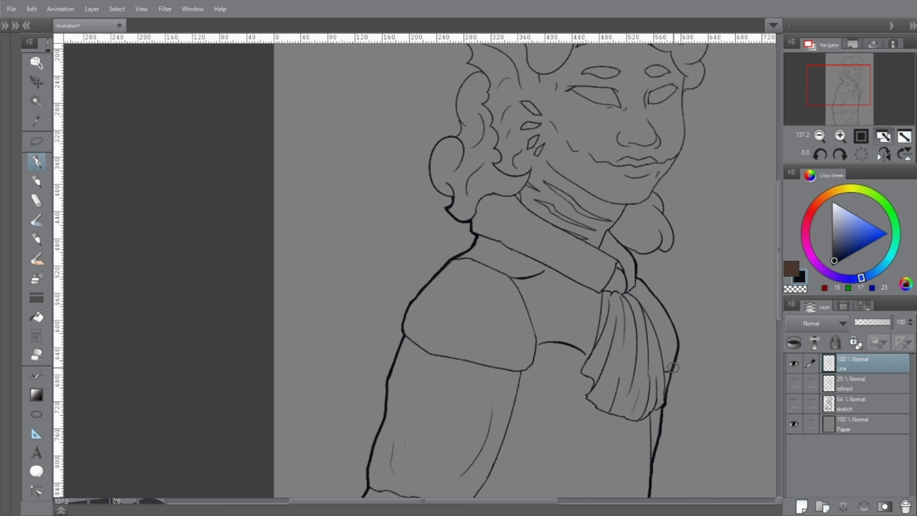
- Thicken the outer edge of the finned ear, the back curls and the curl below the chin
left_click_drag(688, 307, 683, 455)
mouse_move(465, 213)
left_mouse_down()
mouse_move(450, 179)
mouse_move(452, 153)
mouse_move(488, 128)
left_mouse_up()
left_click_drag(474, 218, 423, 318)
key("ctrl+z")
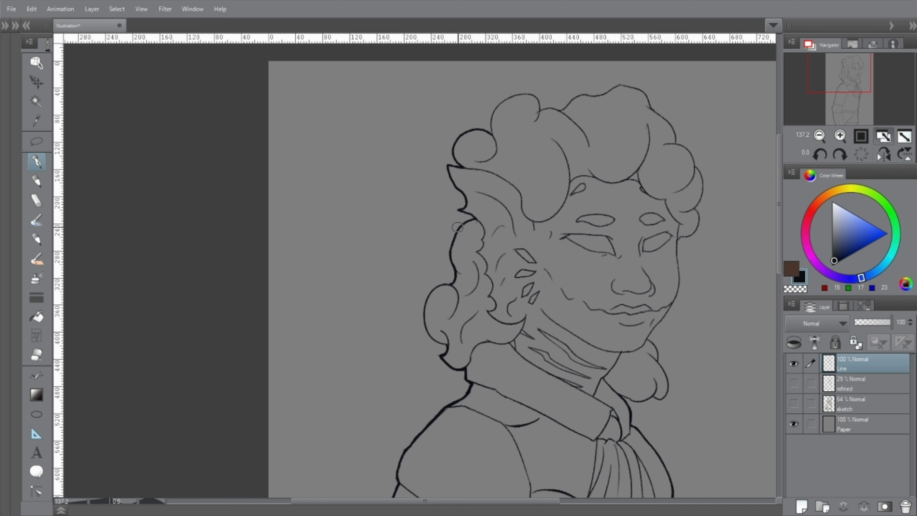
mouse_move(451, 284)
left_mouse_down()
mouse_move(424, 326)
mouse_move(447, 345)
left_mouse_up()
mouse_move(624, 399)
left_mouse_down()
mouse_move(646, 399)
mouse_move(628, 399)
left_mouse_up()
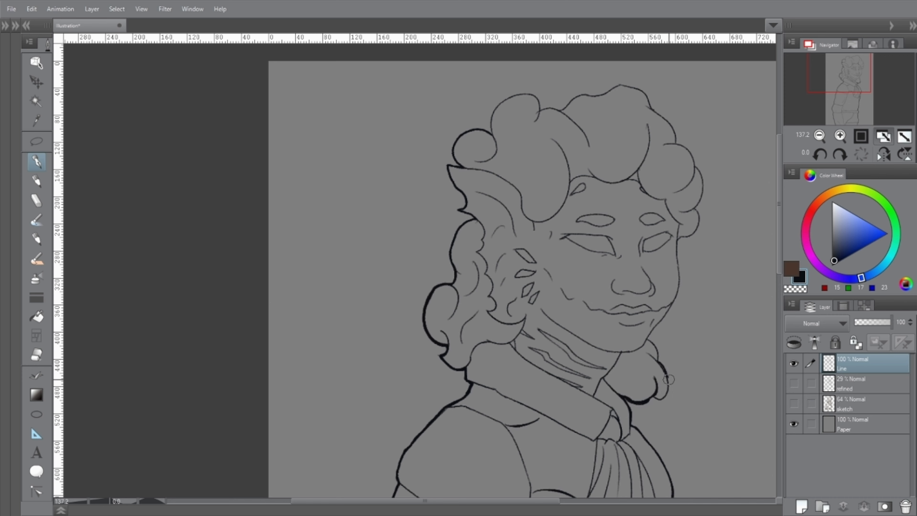
mouse_move(649, 400)
left_mouse_down()
mouse_move(668, 382)
mouse_move(658, 360)
left_mouse_up()
- Thicken the outer contour of the top and front curls and the far side of the face
scroll(656, 321, "up", 1)
mouse_move(427, 167)
left_mouse_down()
mouse_move(460, 123)
mouse_move(489, 143)
mouse_move(543, 126)
mouse_move(597, 125)
mouse_move(650, 198)
mouse_move(653, 248)
mouse_move(636, 286)
mouse_move(629, 351)
mouse_move(601, 390)
mouse_move(628, 352)
mouse_move(631, 286)
left_mouse_up()
key("ctrl+z")
key("ctrl+0")
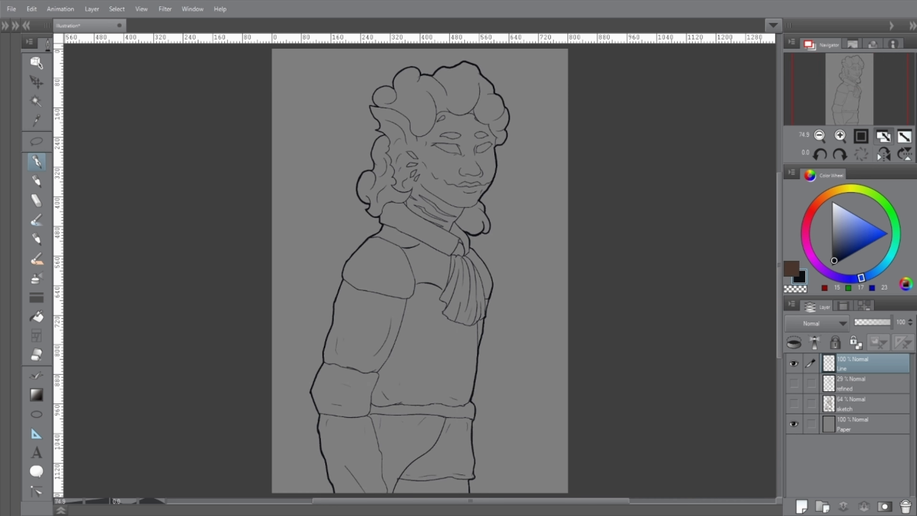
- Add a layer named Base below Line, select the whole figure silhouette and fill it with blue-grey (RGB 105, 117, 124)
key("ctrl+shift+n")
key("w")
left_click(323, 211)
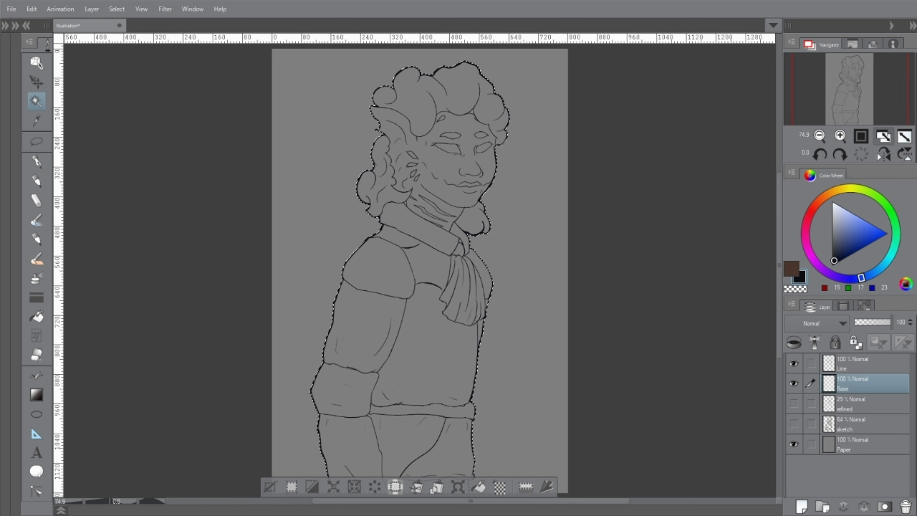
left_click(876, 272)
left_click(838, 250)
left_click(836, 236)
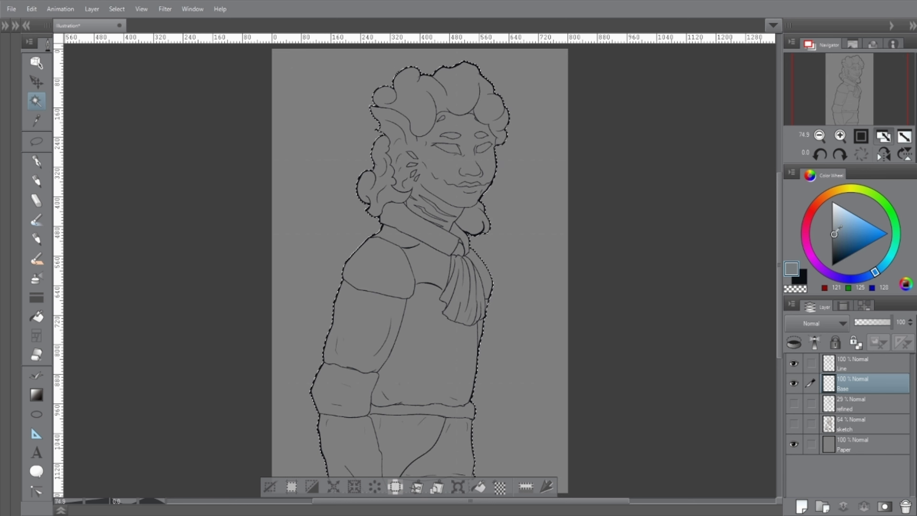
key("alt+BackSpace")
key("ctrl+d")
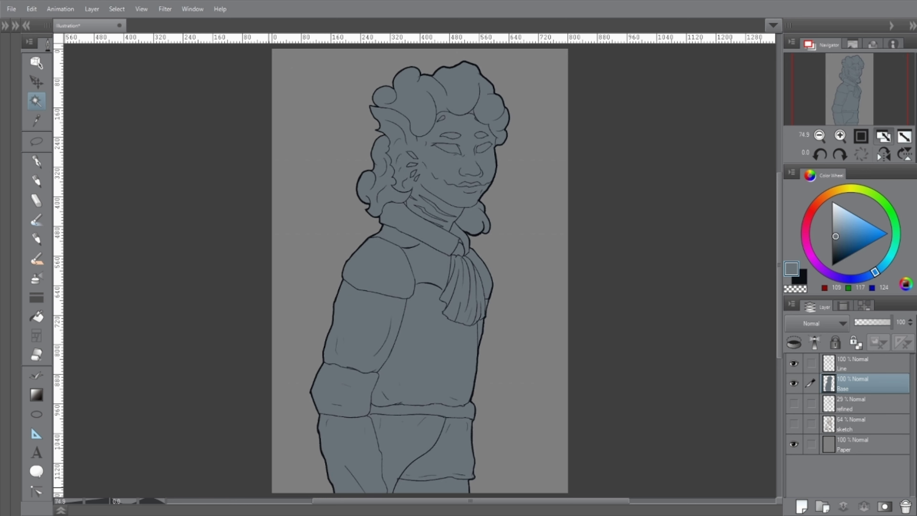
- Add a layer named Background above Paper and fill it with dark green (RGB 37, 72, 62)
left_click(846, 448)
key("ctrl+shift+n")
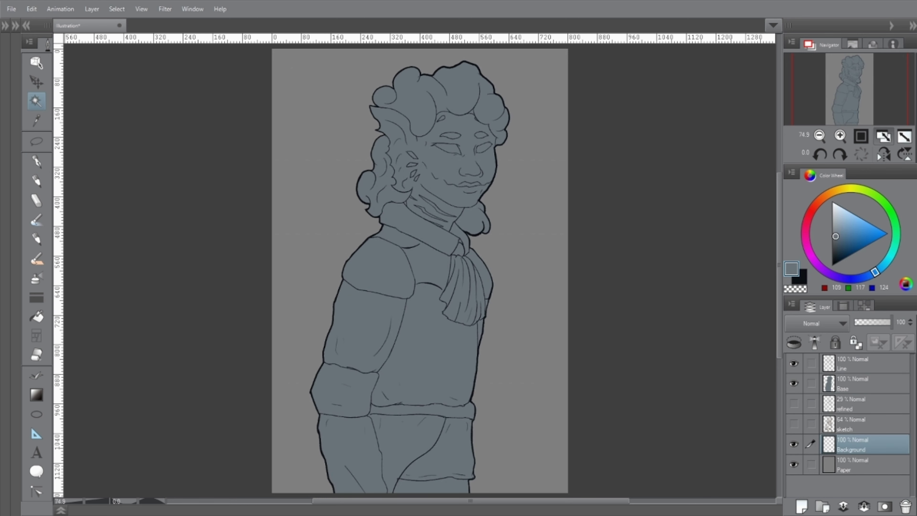
left_click(895, 244)
left_click(840, 251)
left_click(36, 316)
left_click(307, 90)
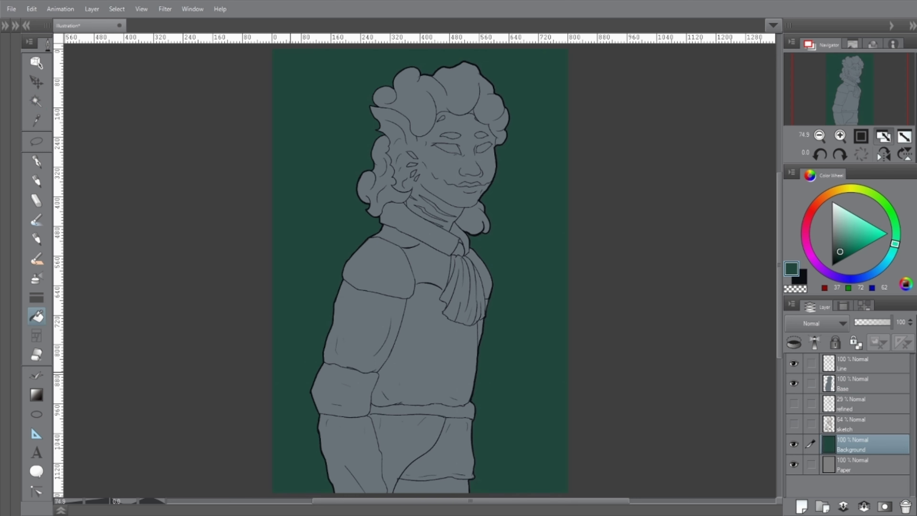
- Refill the Background layer with darker teal shades, ending with RGB 17, 45, 52
left_click(892, 252)
left_click(838, 255)
left_click(292, 259)
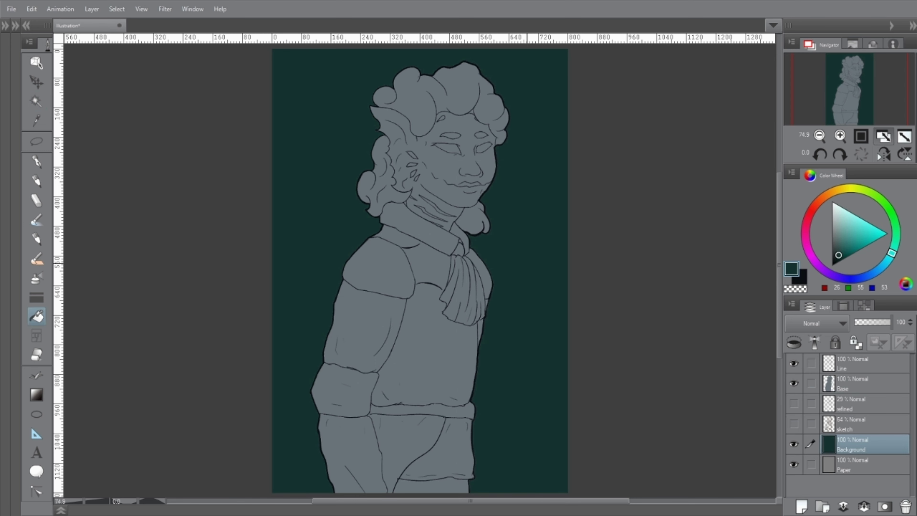
left_click(885, 263)
left_click(840, 257)
left_click(292, 260)
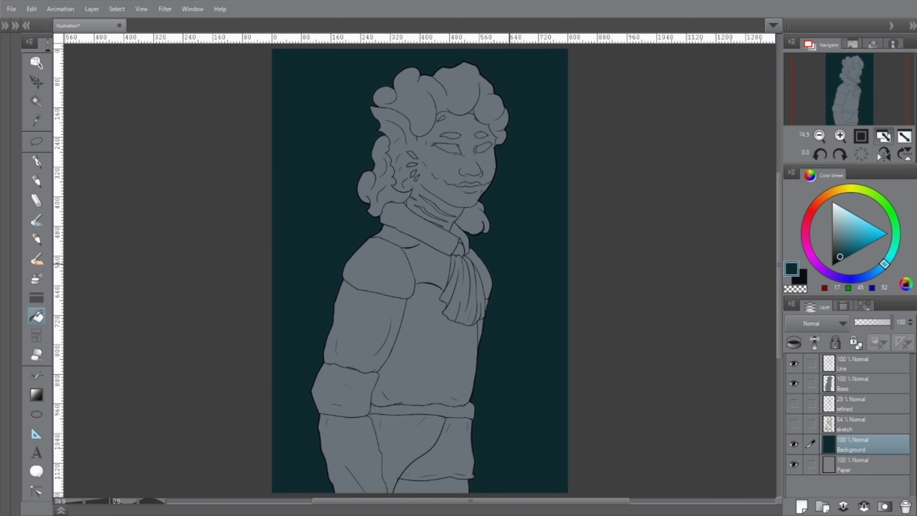
- Lock transparent pixels on the Line and Base layers, and add a clipped layer named Shirt above Base with red as the drawing colour
left_click(861, 388)
left_click(866, 363, "ctrl")
left_click(856, 342)
left_click(801, 506)
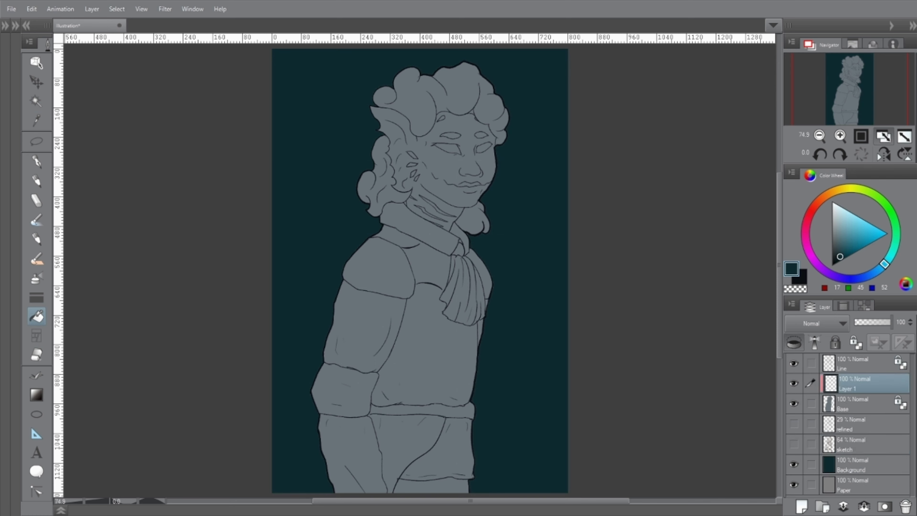
left_click(812, 210)
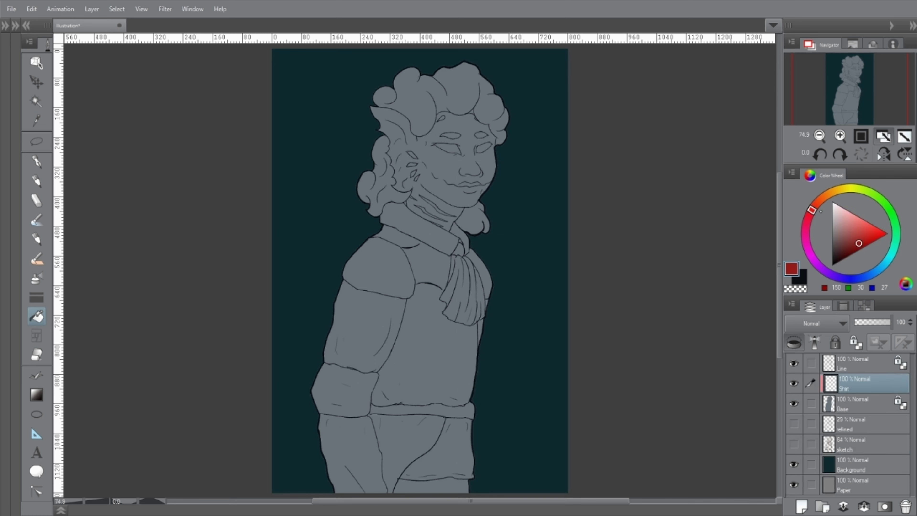
- Undo the recent layer changes, including the clipped layer's new name, and set the Line layer as the reference layer
left_click(860, 363)
left_click(15, 26)
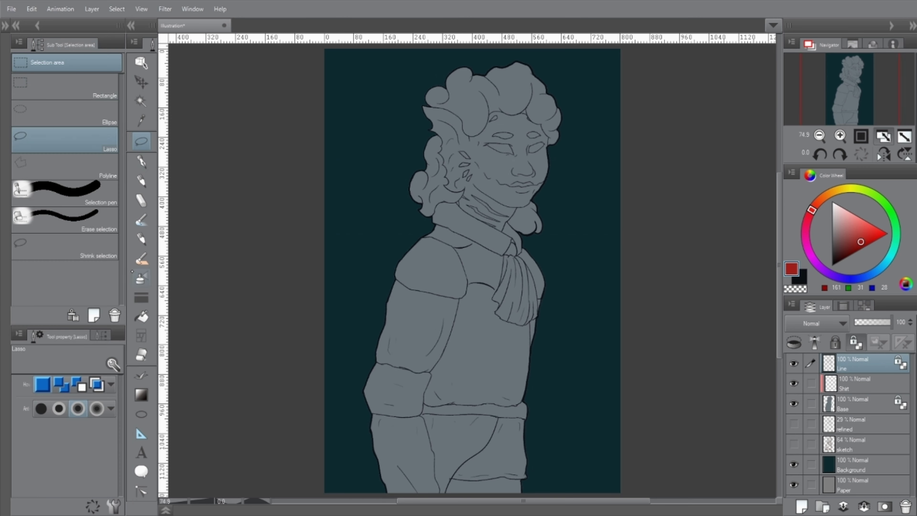
left_click(16, 26)
key("ctrl+z")
key("ctrl+z")
key("ctrl+z")
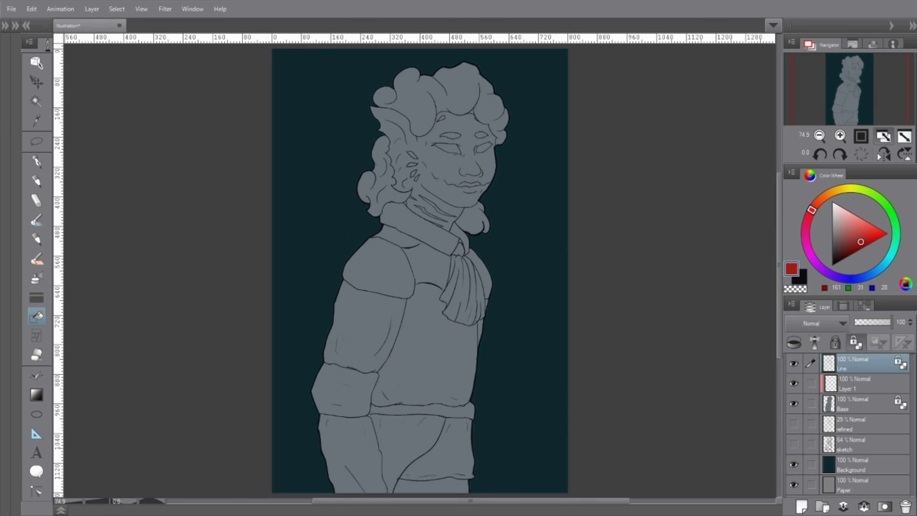
key("ctrl+z")
key("ctrl+z")
key("ctrl+z")
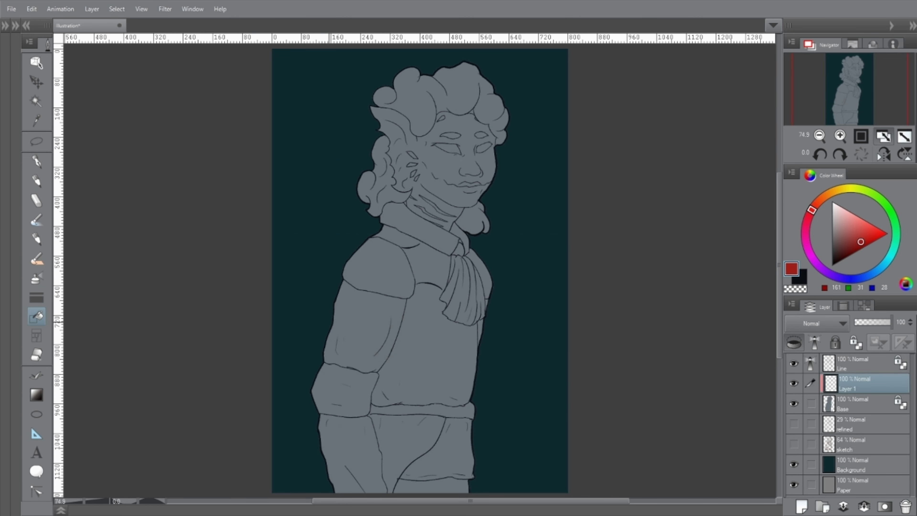
- Fill the upper sleeve and the forearm sleeve with red (RGB 161, 31, 28) on the clipped layer using Close and fill
left_click(15, 25)
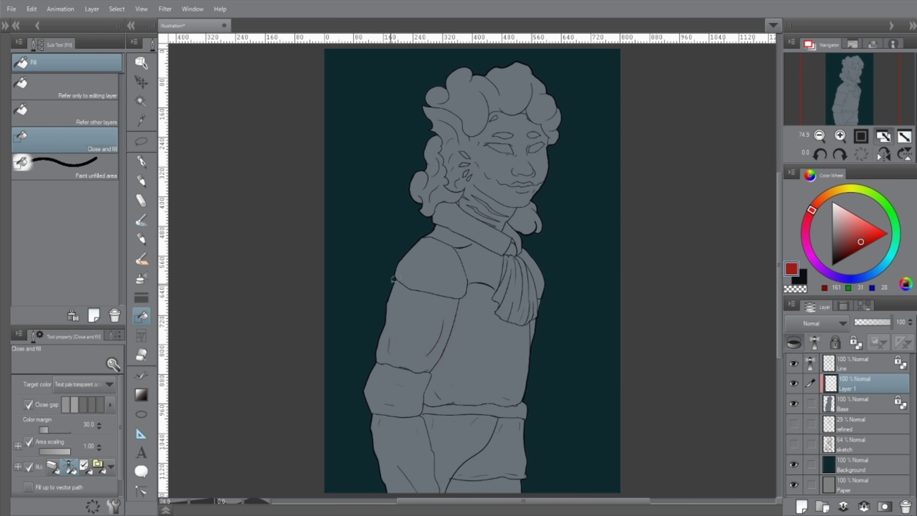
mouse_move(393, 279)
left_mouse_down()
mouse_move(379, 361)
mouse_move(396, 279)
left_mouse_up()
mouse_move(428, 401)
left_mouse_down()
mouse_move(435, 497)
mouse_move(439, 434)
left_mouse_up()
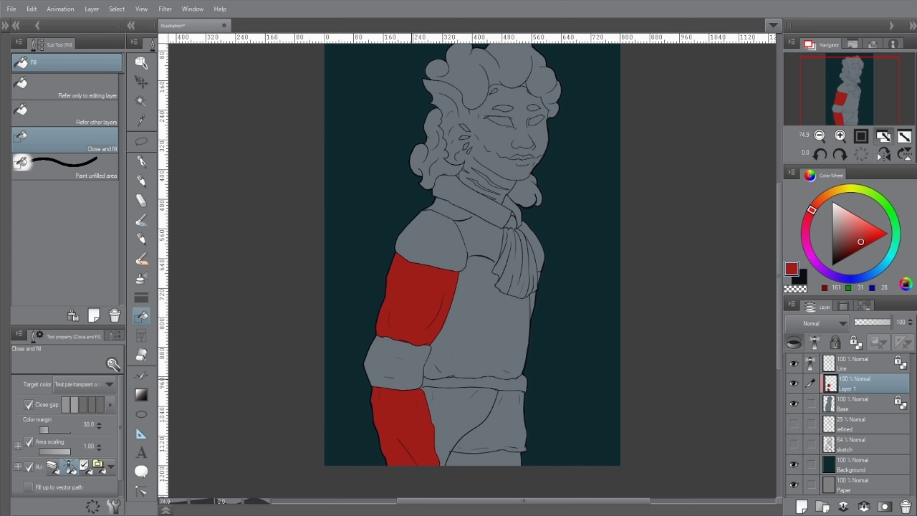
mouse_move(507, 379)
left_mouse_down()
mouse_move(546, 275)
mouse_move(516, 291)
mouse_move(498, 264)
left_mouse_up()
- Unlock transparent pixels on the Line layer and close the gaps in the chest and collar lines with the Real G-Pen in near-black
left_click(859, 363)
key("x")
key("p")
scroll(513, 314, "up", 5)
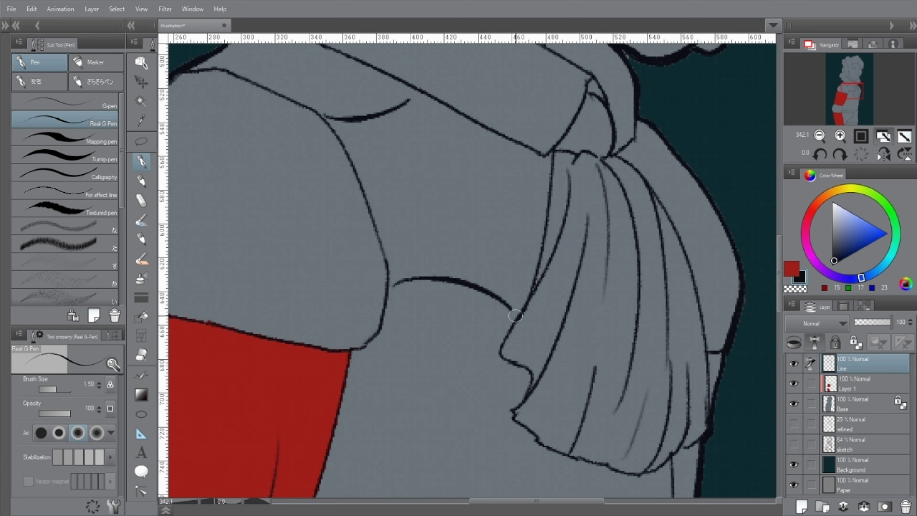
scroll(408, 97, "down", 5)
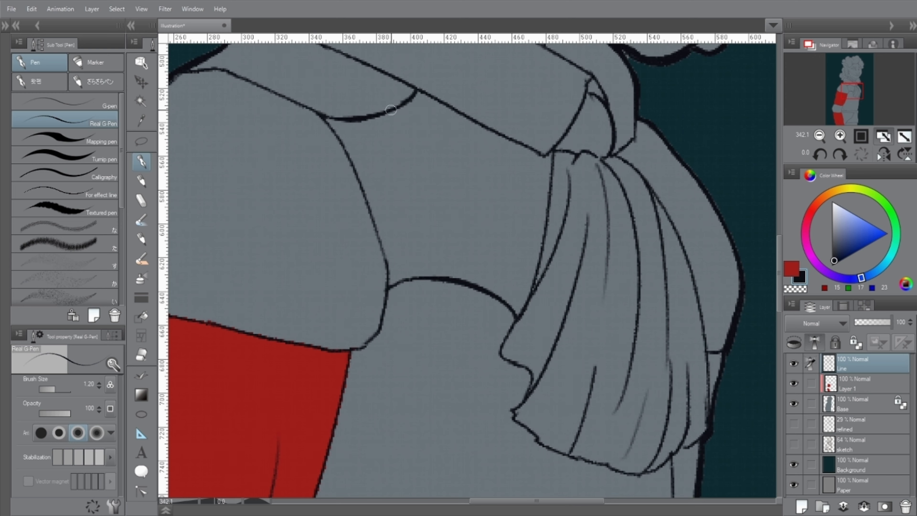
key("w")
left_click(408, 98)
left_click(852, 404)
key("ctrl+d")
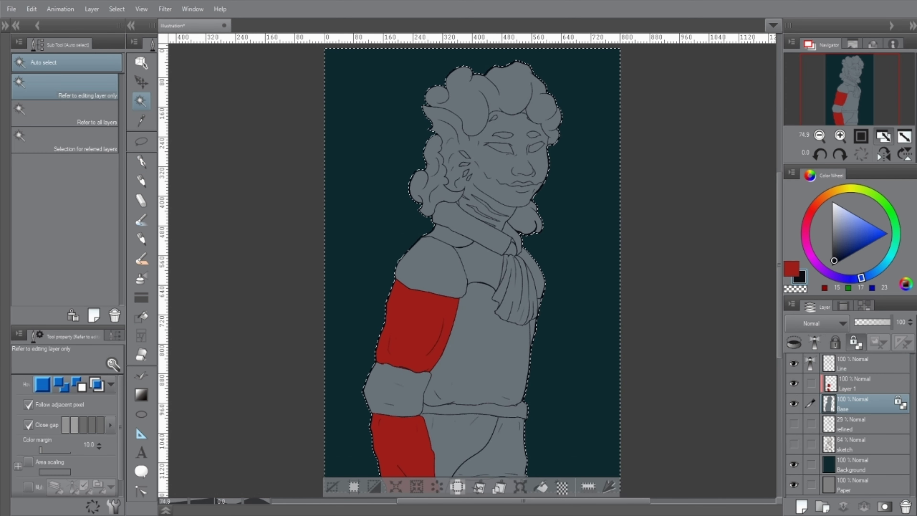
- Relock transparent pixels on the Line layer and fill the torso, shirt hem and area below the collar with red (RGB 161, 31, 28)
scroll(415, 325, "up", 5)
scroll(415, 325, "down", 5)
left_click(863, 363)
left_click(863, 380)
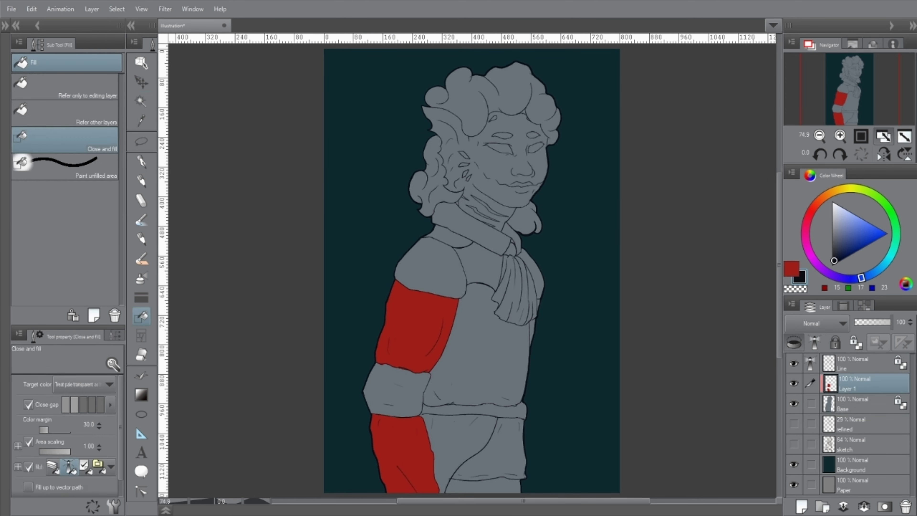
key("g")
left_click(16, 25)
key("x")
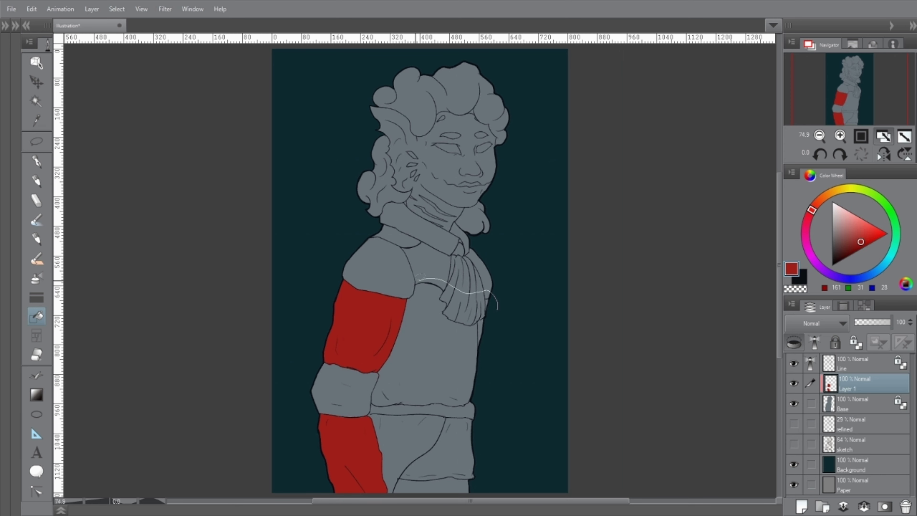
left_click(433, 343)
left_click(433, 448)
left_click(383, 233)
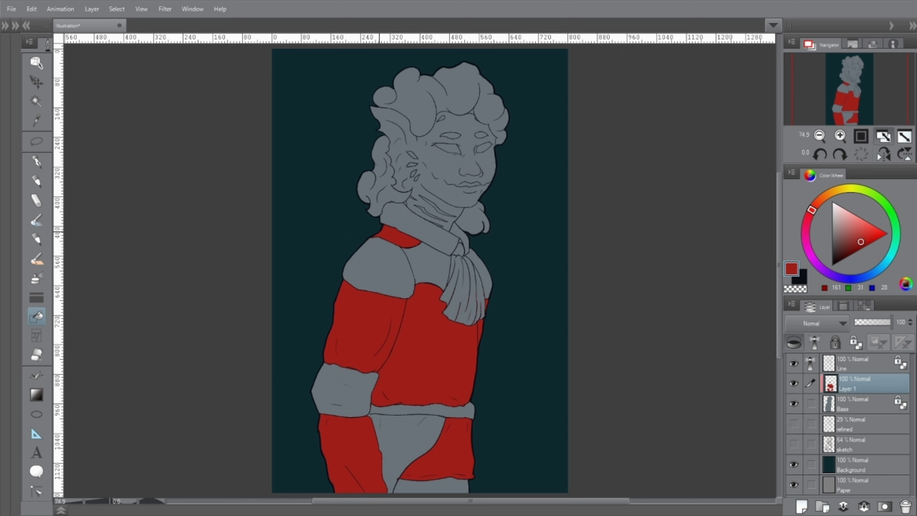
- Lock transparent pixels on the clipped red layer and recolour its fills to a muted dark red (RGB 122, 37, 36)
left_click(900, 383)
left_click(857, 245)
key("alt+BackSpace")
scroll(419, 253, "down", 3)
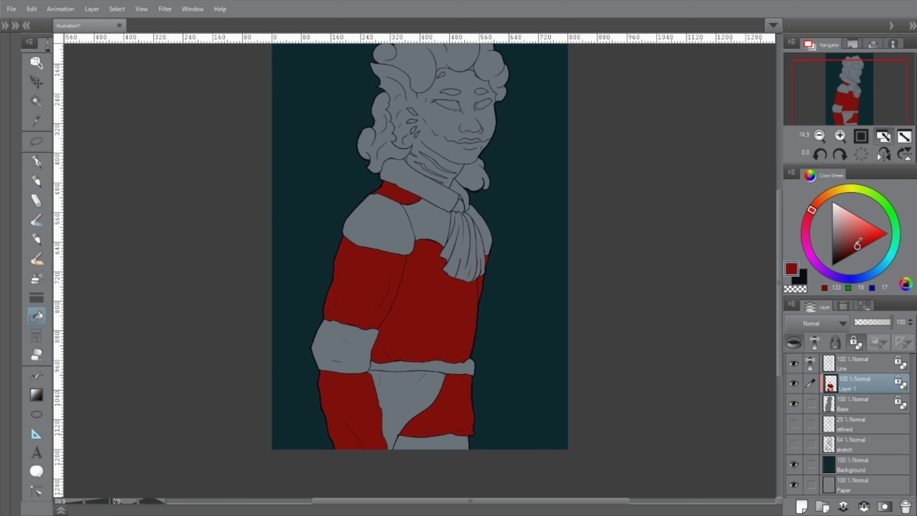
scroll(418, 253, "down", 1)
key("alt+BackSpace")
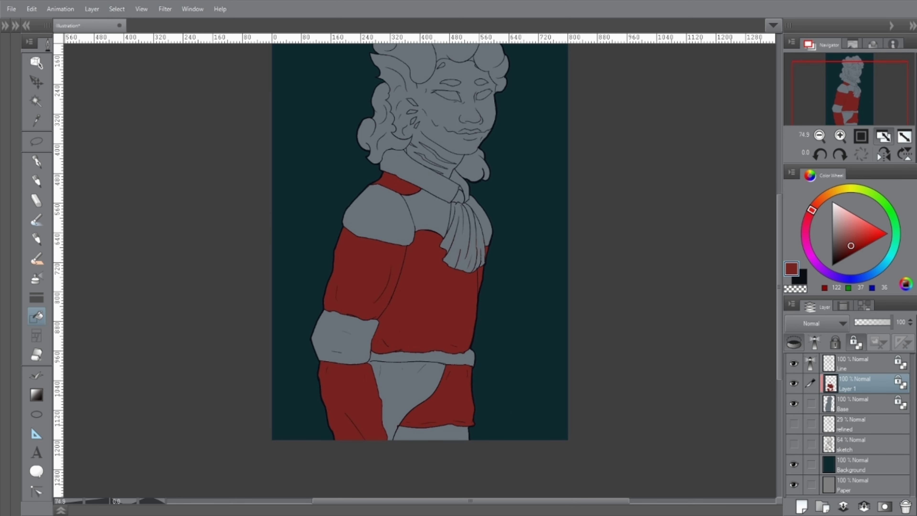
- Name the red layer Shirt, add a clipped layer above it and set the drawing colour to brown (RGB 74, 56, 46)
key("ctrl+shift+n")
scroll(419, 267, "up", 3)
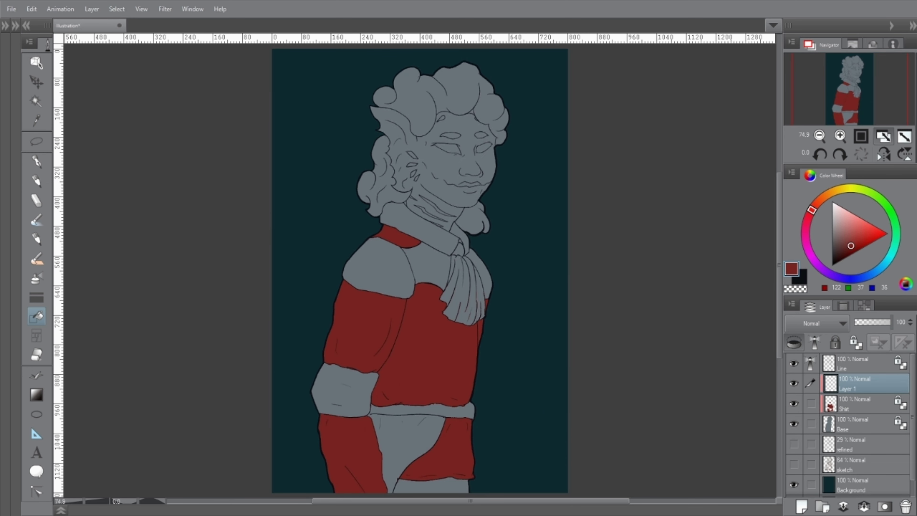
left_click(843, 306)
left_click(841, 451)
left_click(816, 307)
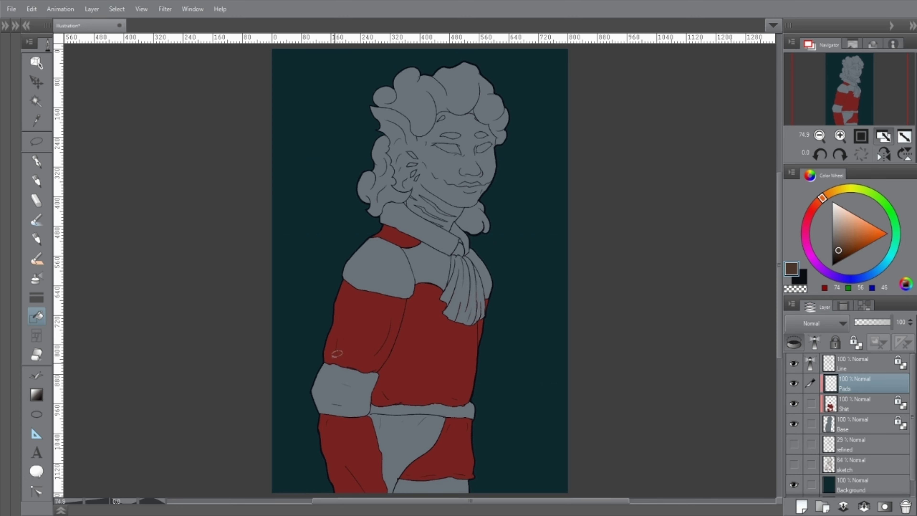
- Name the new clipped layer Pads and fill the elbow pad with the brown
left_click(361, 390)
double_click(855, 389)
type("Pads")
- Close the gap in the belt outline beside the elbow pad with the pen in near-black on the temporarily unlocked Line layer
left_click(860, 363)
key("p")
key("x")
scroll(320, 319, "up", 5)
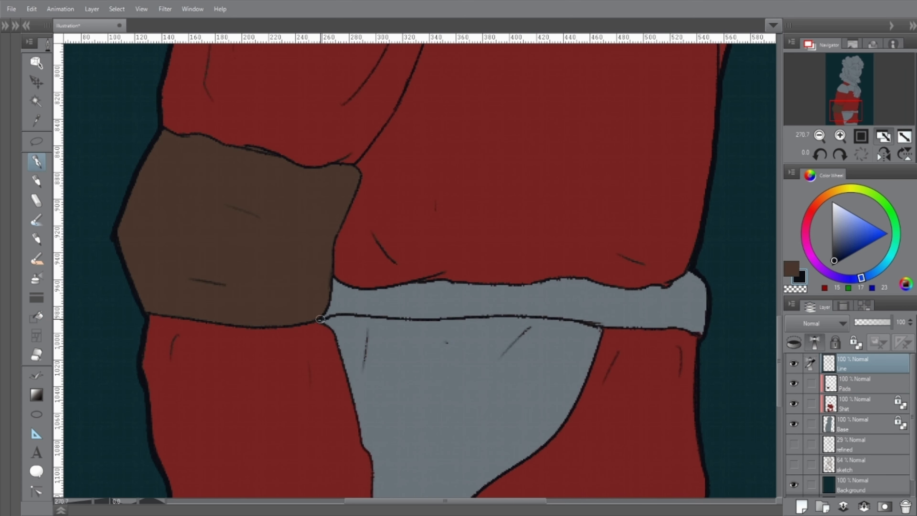
key("e")
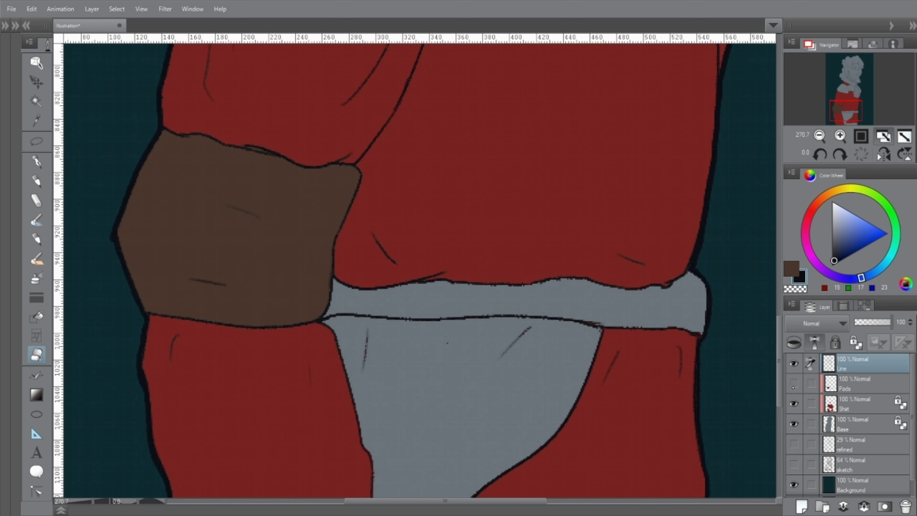
- Fill the belt and both shoulder pads with brown (RGB 74, 56, 46) on the Pads layer
key("alt+bracketleft")
key("x")
key("ctrl+0")
key("m")
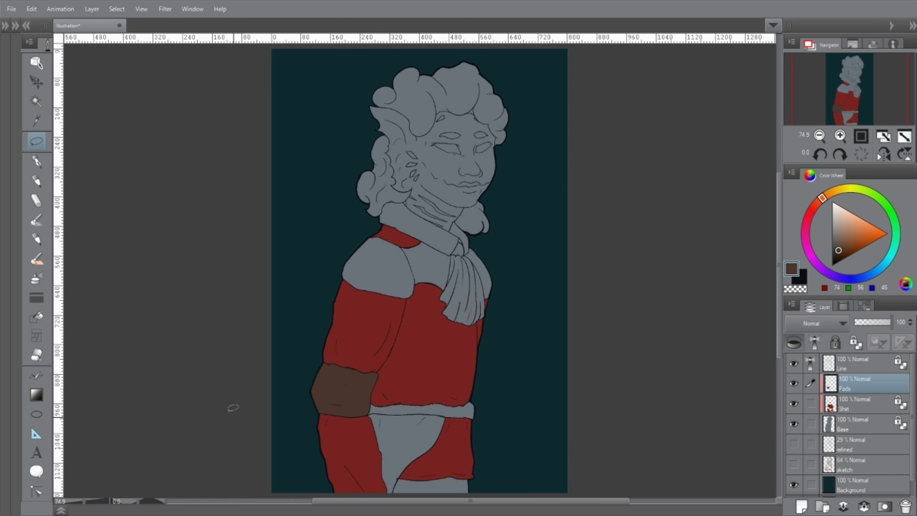
key("g")
left_click(420, 411)
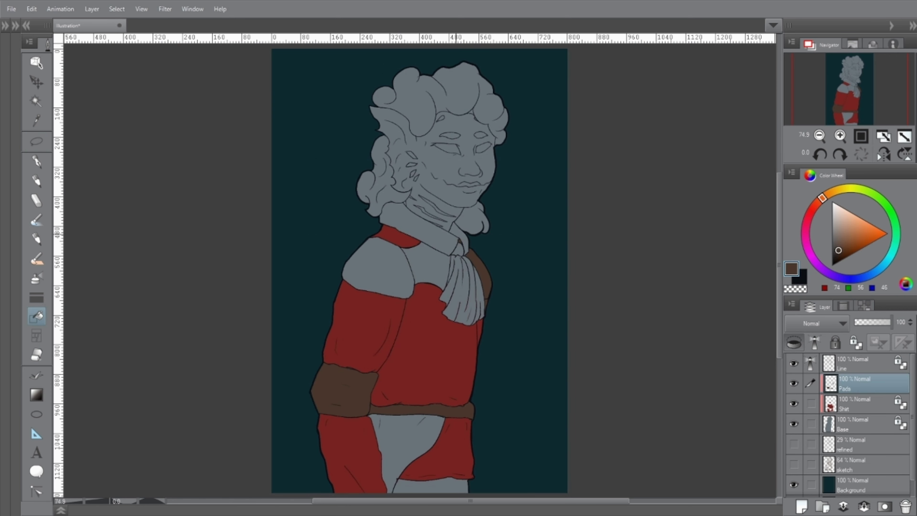
key("ctrl+plus")
key("ctrl+plus")
left_click(487, 289)
left_click(343, 260)
scroll(300, 136, "down", 3)
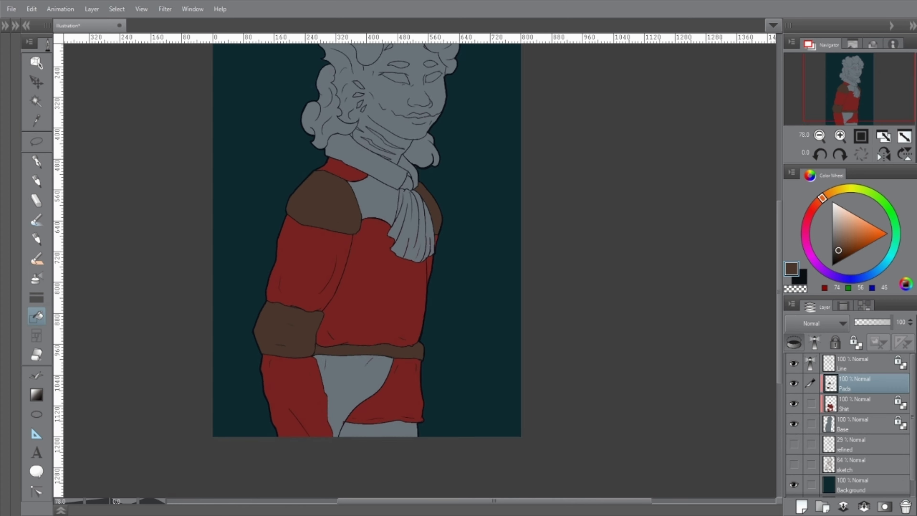
- Fill the trousers with dark plum (RGB 74, 46, 55) on the renamed Pads/Pants layer and add a clipped layer named Orange/Hair above it
left_click_drag(822, 198, 806, 224)
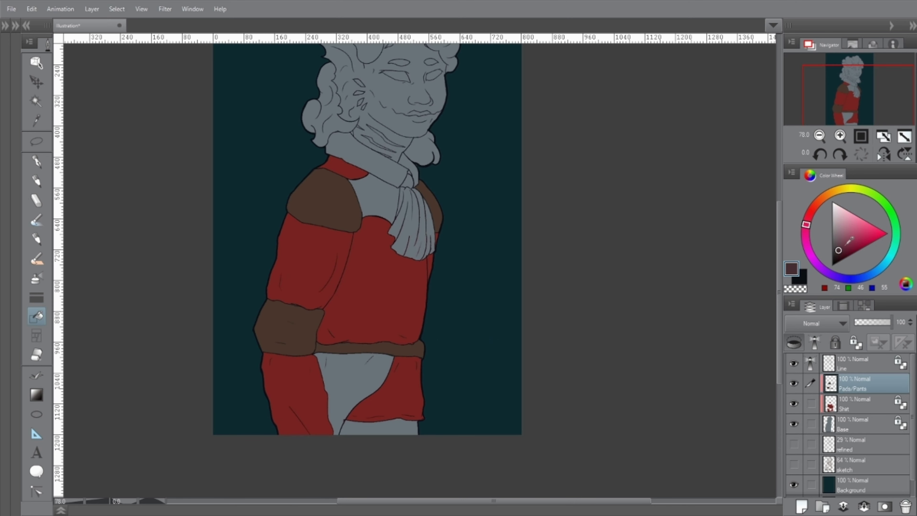
left_click(379, 426)
key("ctrl+shift+n")
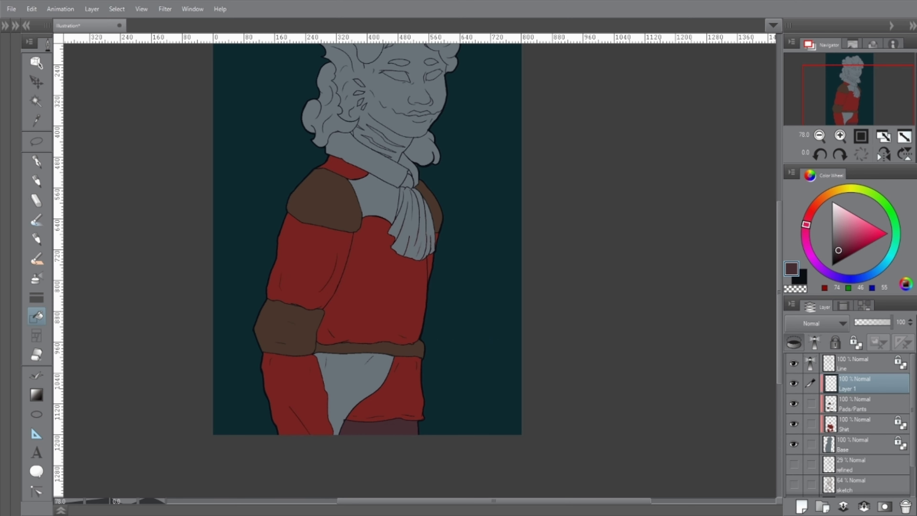
key("ctrl+0")
- Fill both parts of the collar with the sampled shirt red on the Shirt layer and lock transparent pixels on Shirt and Pads/Pants
left_click(863, 425)
key("i")
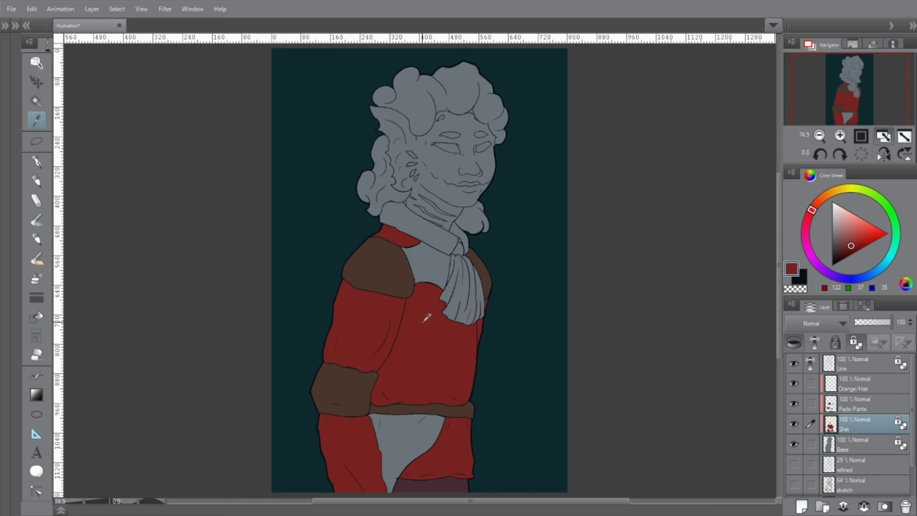
key("l")
left_click(856, 342)
mouse_move(432, 221)
left_mouse_down()
mouse_move(389, 231)
mouse_move(458, 249)
left_mouse_up()
key("g")
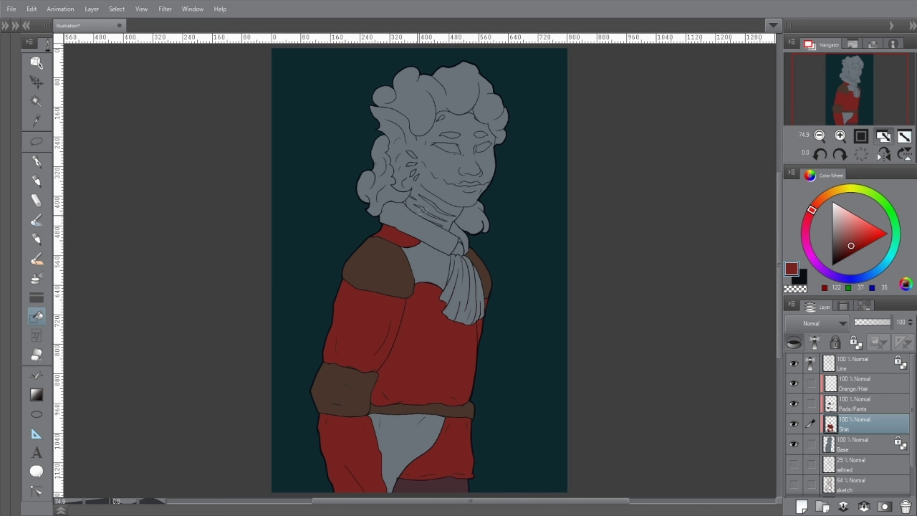
left_click(421, 217)
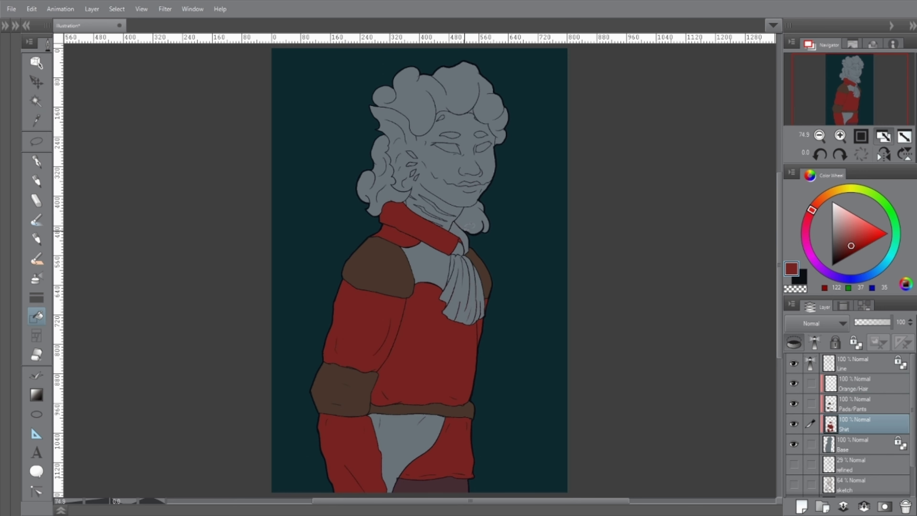
left_click(463, 246)
left_click(856, 342)
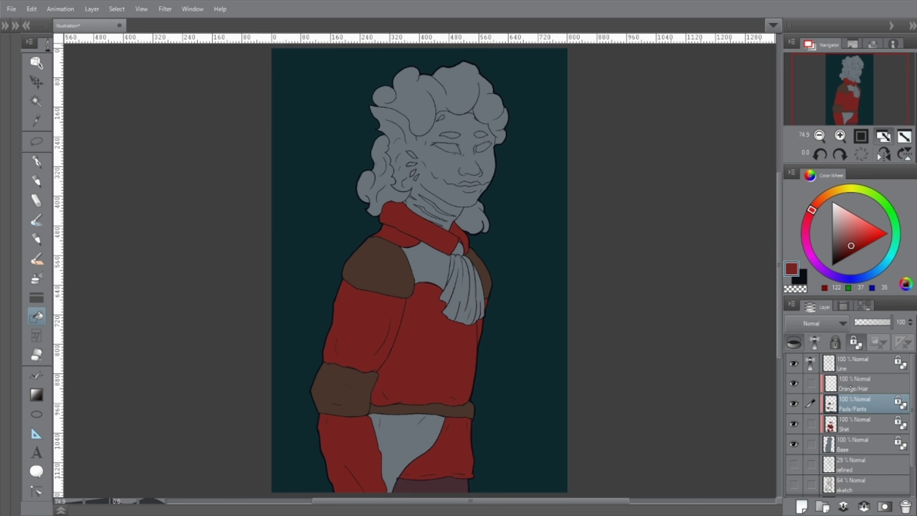
- Add a clipped layer named Extras on top, and fill the chest and lower front panels with orange (RGB 154, 65, 31) on Orange/Hair
left_click(801, 506)
left_click(863, 403)
left_click(820, 200)
left_click(860, 242)
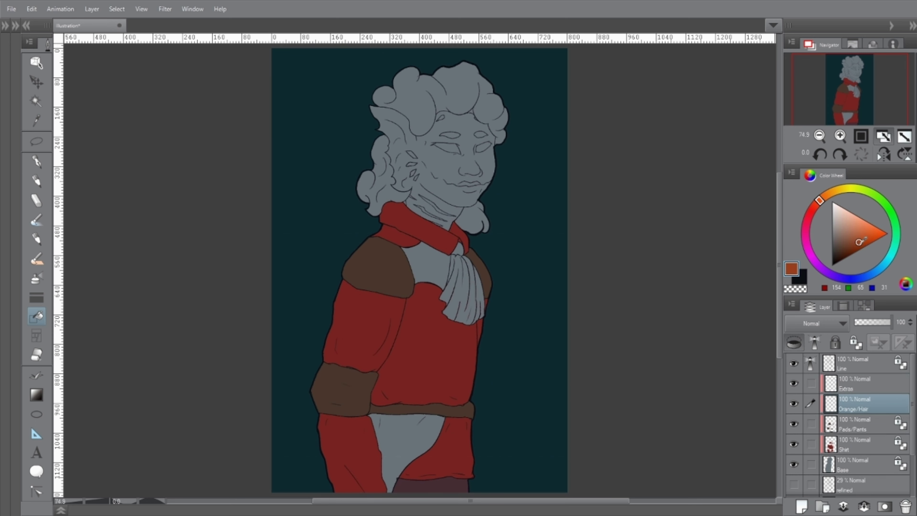
left_click_drag(397, 253, 439, 215)
left_click(448, 409)
left_click(470, 228)
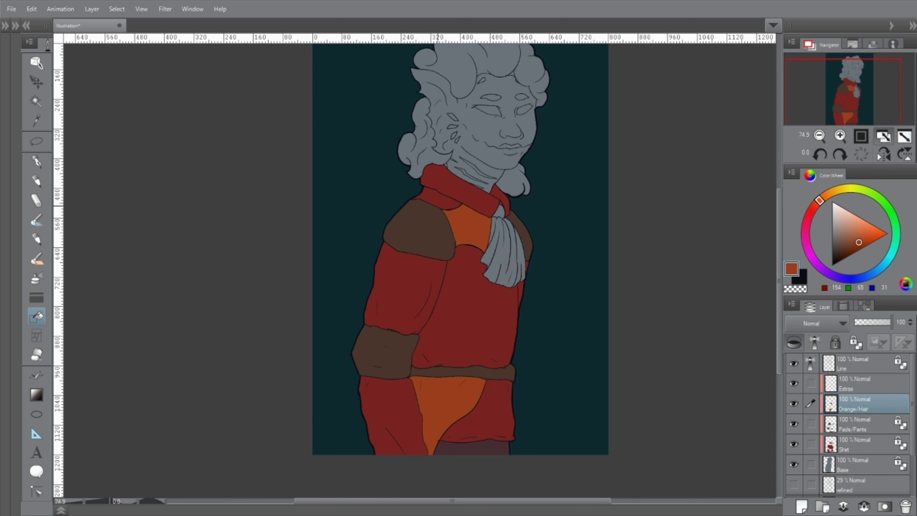
- Fill all sections of the curly hair with dark blue (RGB 33, 54, 92) on the Orange/Hair layer
left_click_drag(470, 217, 488, 313)
left_click(867, 276)
left_click(845, 249)
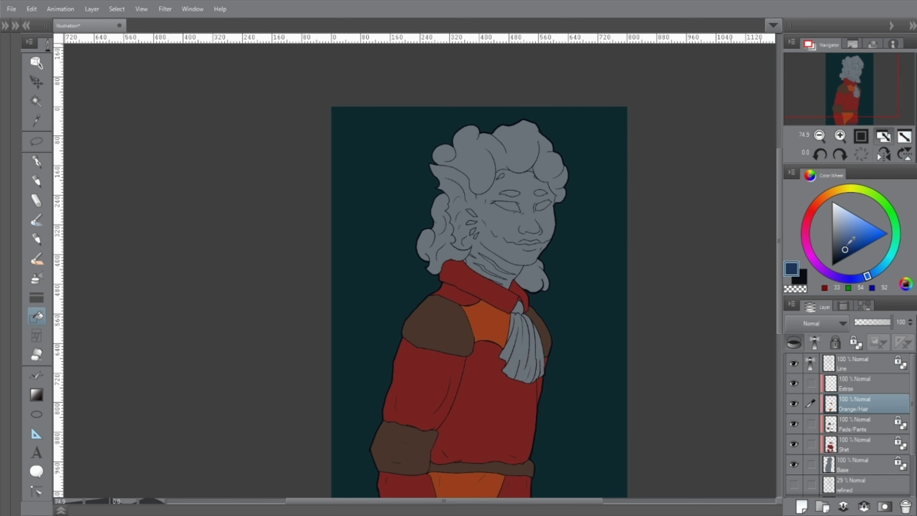
mouse_move(443, 195)
left_mouse_down()
mouse_move(473, 253)
mouse_move(450, 197)
left_mouse_up()
mouse_move(425, 150)
left_mouse_down()
mouse_move(572, 136)
mouse_move(547, 113)
mouse_move(426, 151)
left_mouse_up()
mouse_move(525, 291)
left_mouse_down()
mouse_move(510, 261)
mouse_move(473, 247)
mouse_move(506, 282)
left_mouse_up()
- Colour the gill marks on the cheek and neck dark green (RGB 22, 55, 47) and make Extras the active layer
key("alt+bracketright")
left_click(895, 245)
left_click(839, 253)
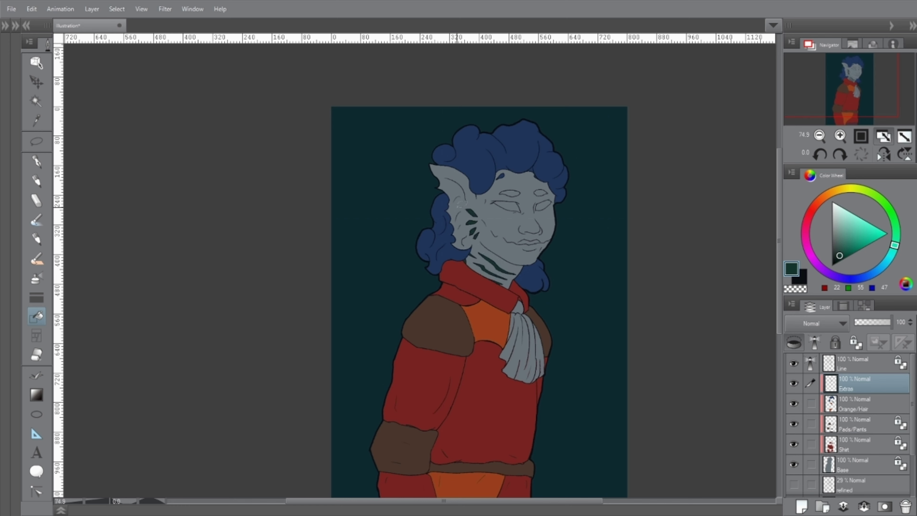
- Set the drawing colour to beige (RGB 160, 151, 137) and try to fill the cravat by enclosing it on the Extras layer
left_click(833, 191)
left_click(838, 228)
left_click_drag(504, 326, 553, 366)
key("ctrl+z")
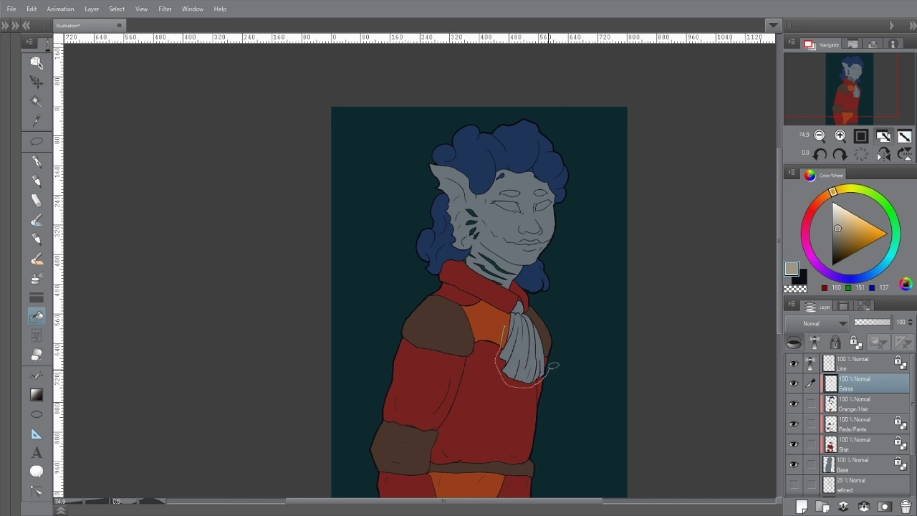
left_click_drag(501, 344, 504, 327)
scroll(514, 296, "up", 1)
key("ctrl+z")
- Fill the cravat with beige on the Extras layer and erase the beige from the knot under the collar
key("e")
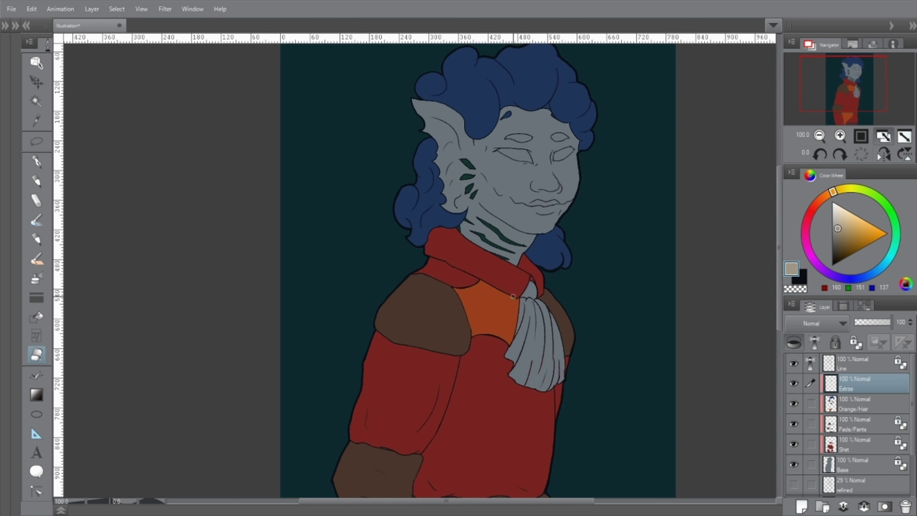
mouse_move(540, 279)
left_mouse_down()
mouse_move(524, 287)
mouse_move(578, 365)
mouse_move(538, 288)
left_mouse_up()
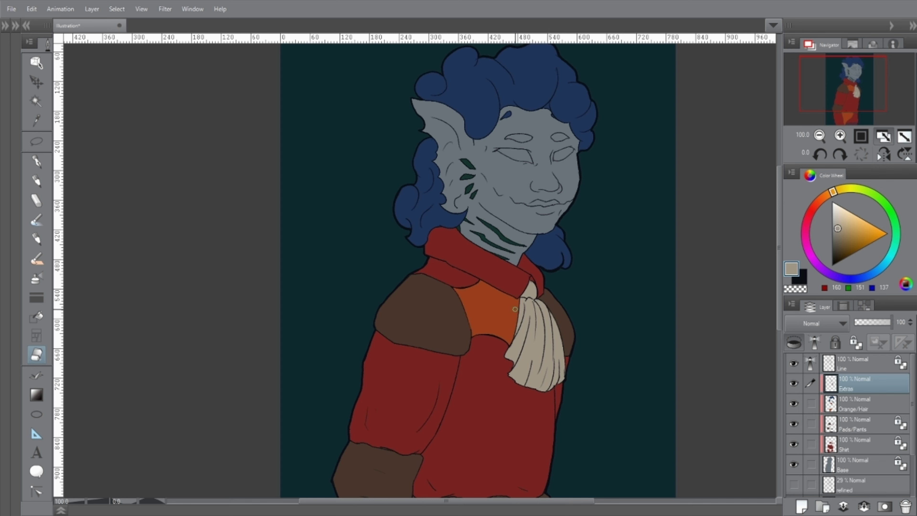
key("p")
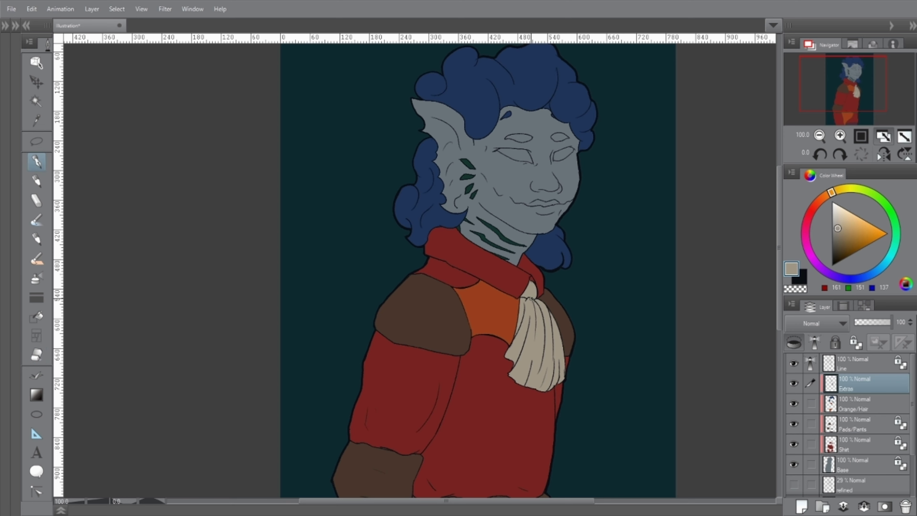
key("e")
scroll(530, 310, "up", 5)
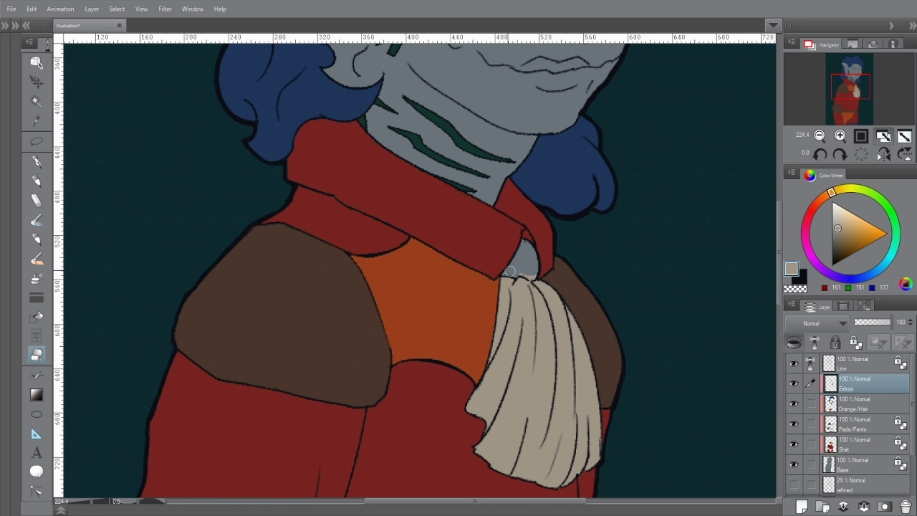
- Paint the cravat knot with the dark green sampled from the neck stripes on the Orange/Hair layer, and tidy the adjoining edge with orange
left_click(512, 164, "ctrl+shift")
left_click(513, 164, "alt")
key("p")
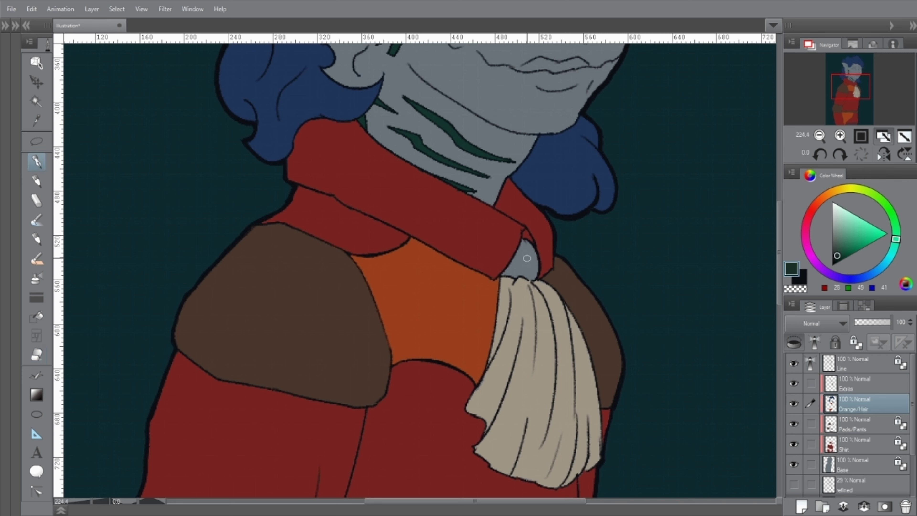
mouse_move(525, 242)
left_mouse_down()
mouse_move(536, 278)
mouse_move(522, 244)
mouse_move(518, 275)
left_mouse_up()
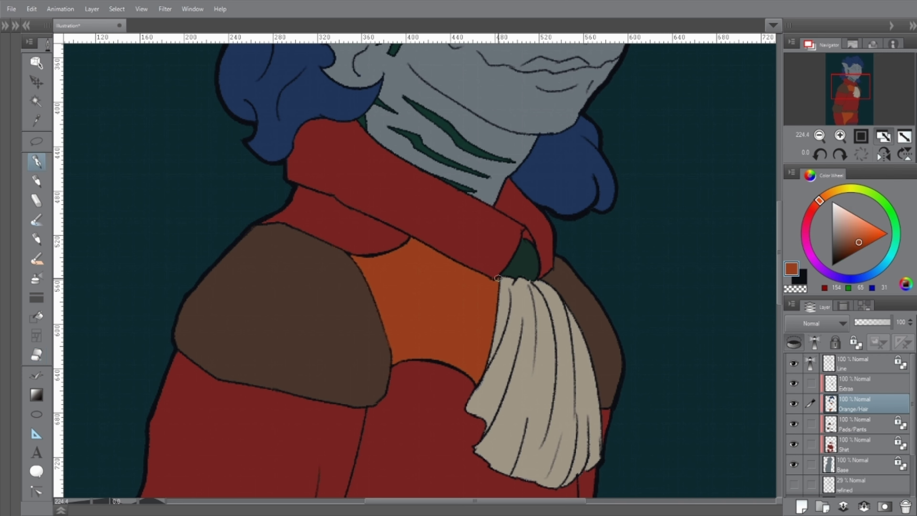
left_click(521, 267, "alt")
left_click(522, 269, "ctrl+shift")
key("e")
key("ctrl+0")
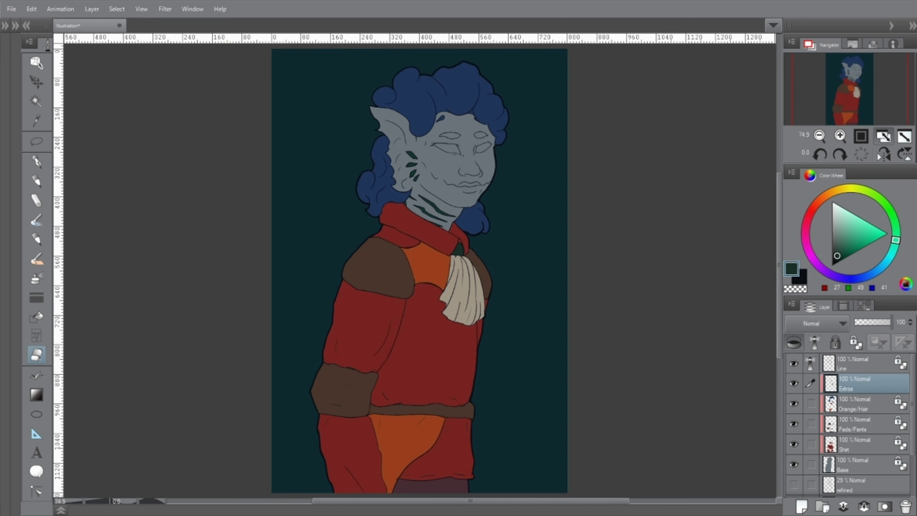
- Fill the eyes and eyebrows with near-black on the Extras layer using Close and fill
key("x")
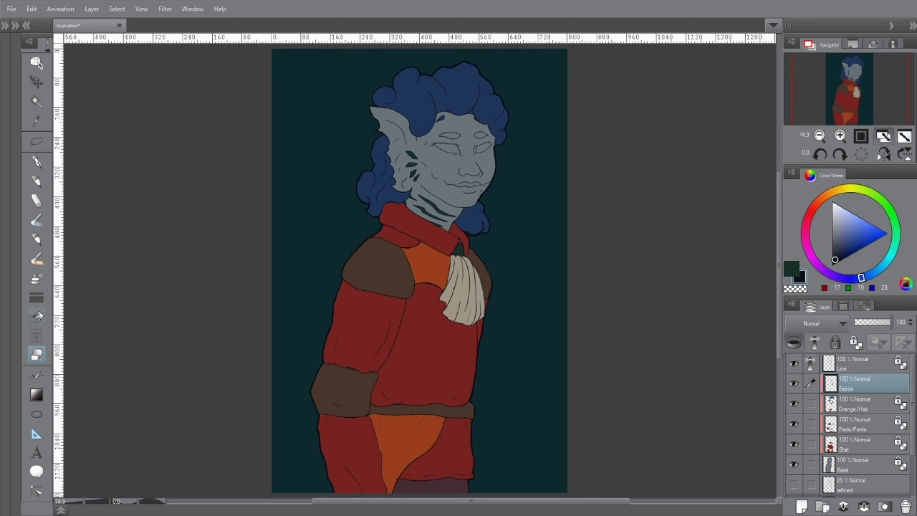
key("g")
key("ctrl+alt+0")
mouse_move(446, 235)
left_mouse_down()
mouse_move(495, 253)
mouse_move(448, 236)
left_mouse_up()
mouse_move(502, 233)
left_mouse_down()
mouse_move(535, 219)
mouse_move(504, 235)
left_mouse_up()
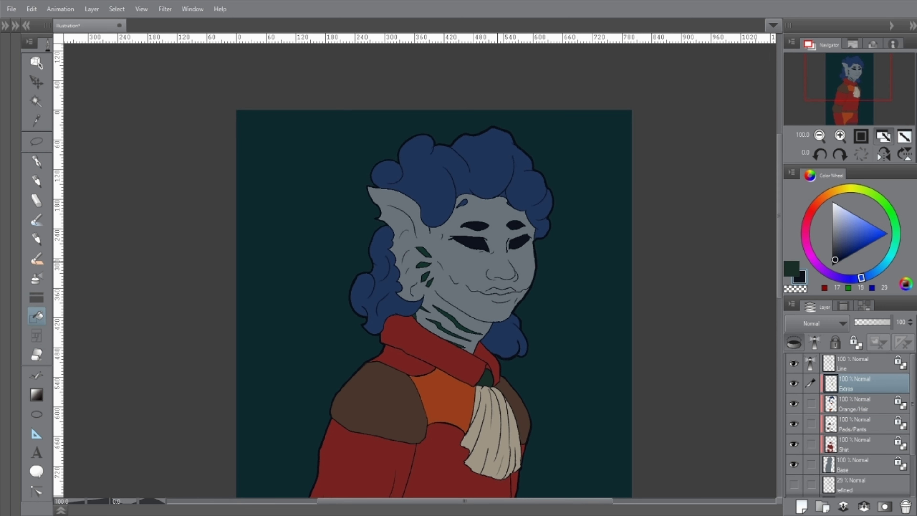
- Paint the upper lip in dark grey-blue and the lower lip in a slightly bluer tone (RGB 73, 90, 104) on the Extras layer
left_click(503, 295, "alt")
key("p")
scroll(504, 295, "up", 5)
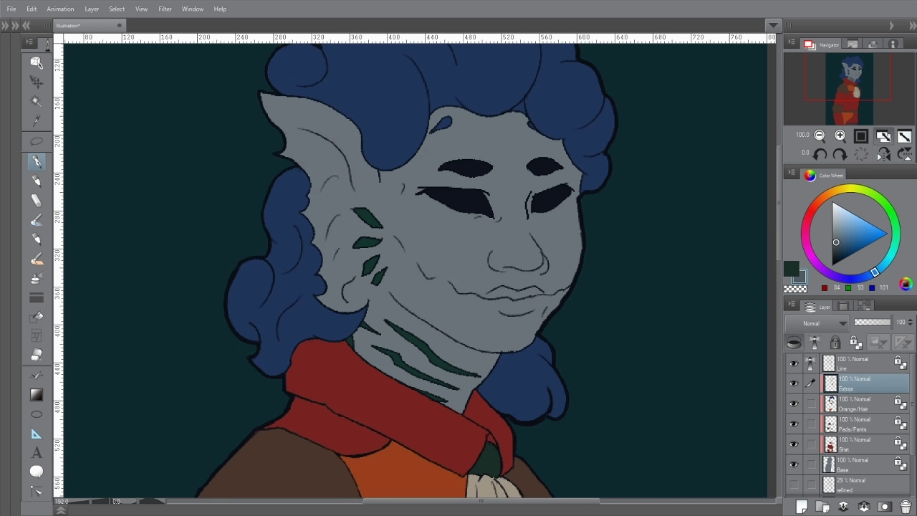
left_click(525, 299, "alt")
mouse_move(535, 295)
left_mouse_down()
mouse_move(508, 287)
mouse_move(524, 298)
left_mouse_up()
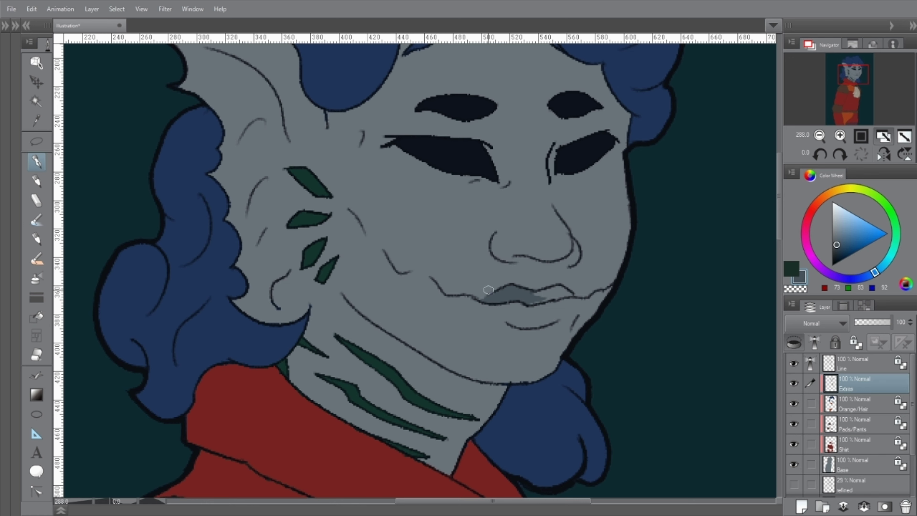
mouse_move(489, 290)
left_mouse_down()
mouse_move(574, 295)
mouse_move(562, 286)
left_mouse_up()
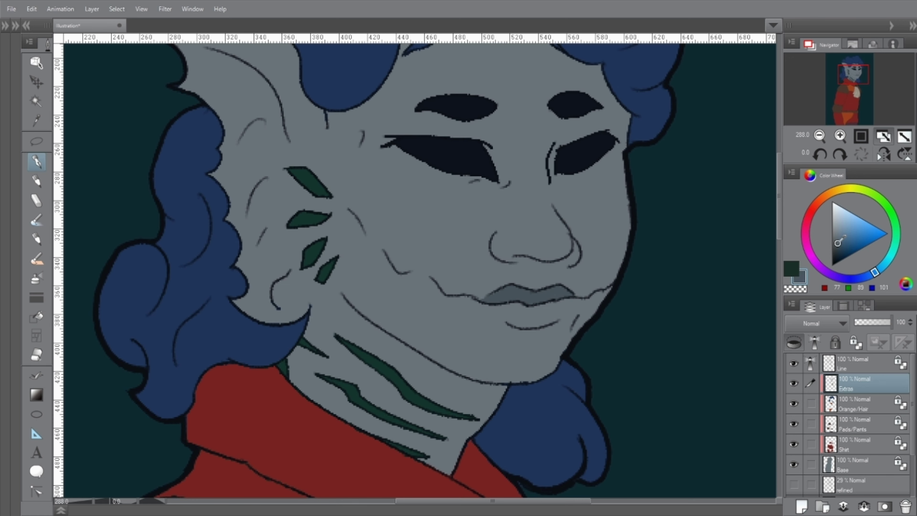
mouse_move(504, 305)
left_mouse_down()
mouse_move(519, 318)
mouse_move(570, 298)
mouse_move(549, 302)
left_mouse_up()
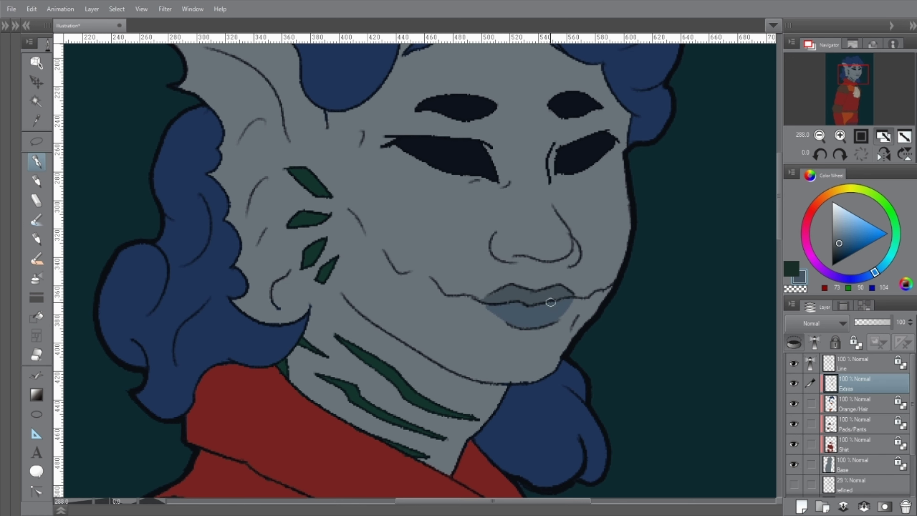
key("ctrl+0")
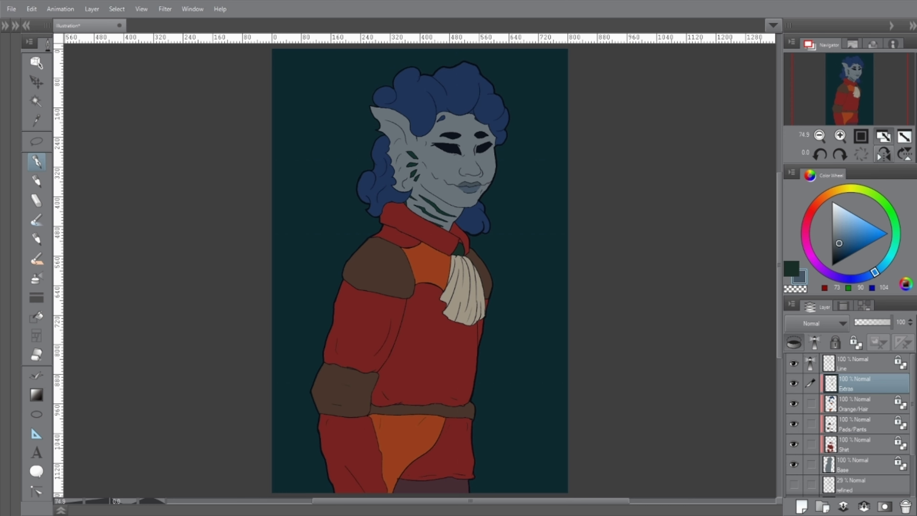
- Try the Multiply blending mode on the Line layer and undo it
left_click(856, 367)
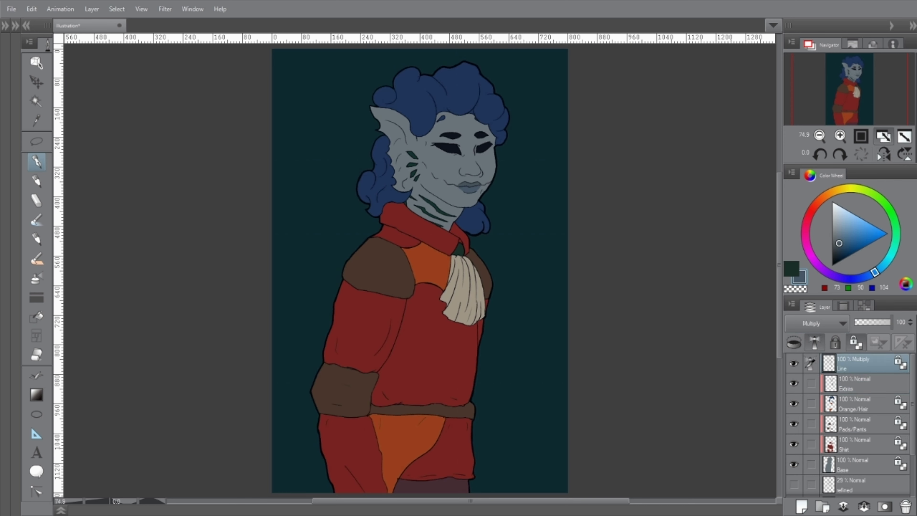
key("ctrl+z")
key("ctrl+z")
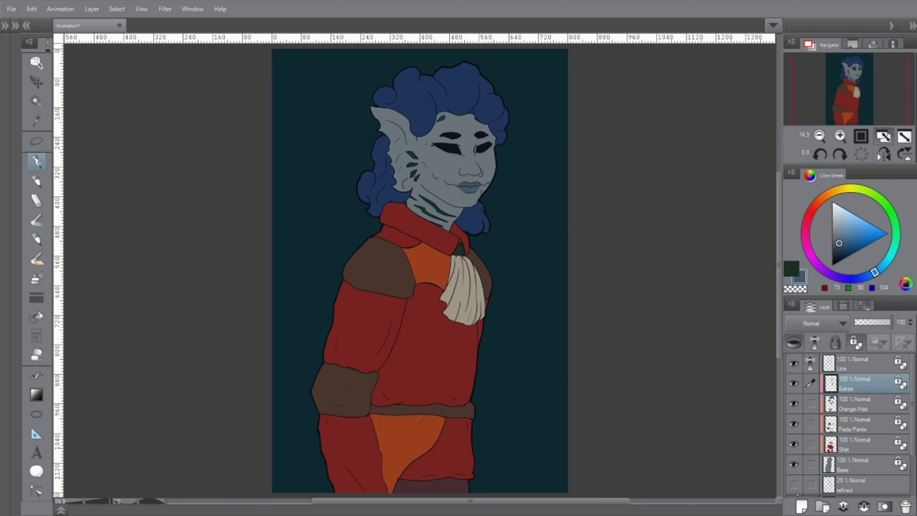
- Add a clipped layer named Shadow above Extras, set it to Multiply, and choose purple (RGB 123, 94, 175) as the drawing colour
key("ctrl+shift+n")
left_click_drag(874, 272, 845, 245)
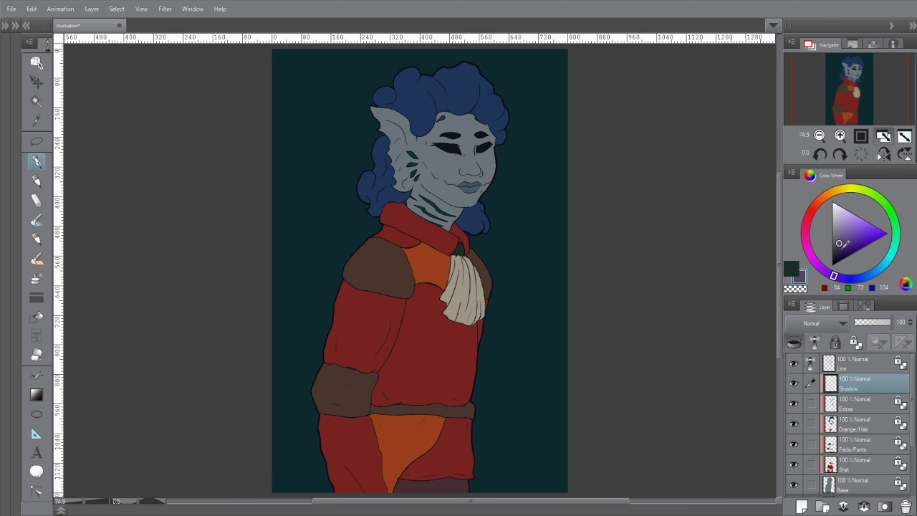
key("p")
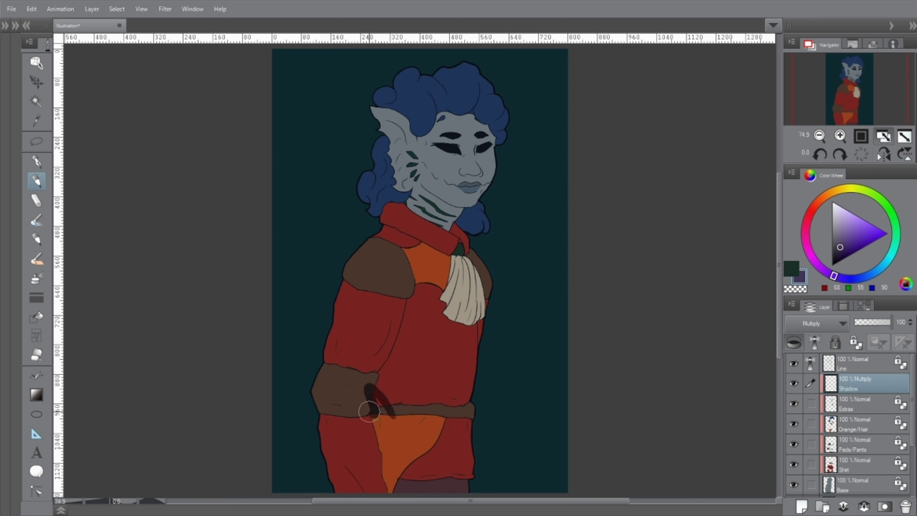
left_click_drag(324, 370, 345, 374)
key("e")
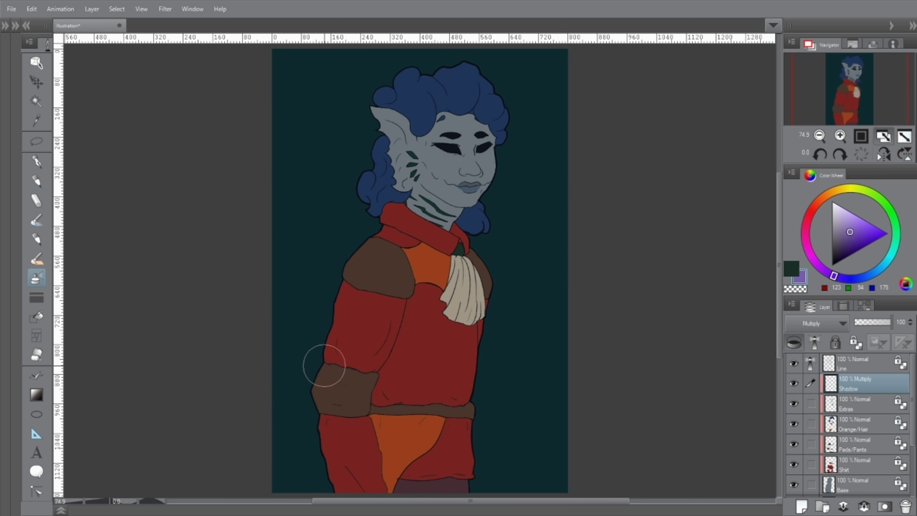
scroll(457, 225, "down", 1)
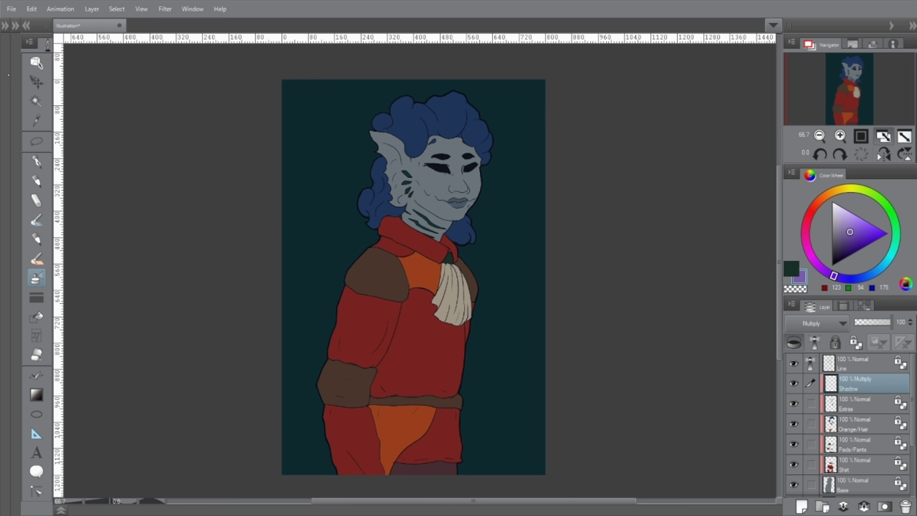
- Shade the figure from its lower part upward with a purple foreground-to-transparent gradient on the Shadow layer
key("g")
left_click(14, 25)
scroll(451, 282, "down", 1)
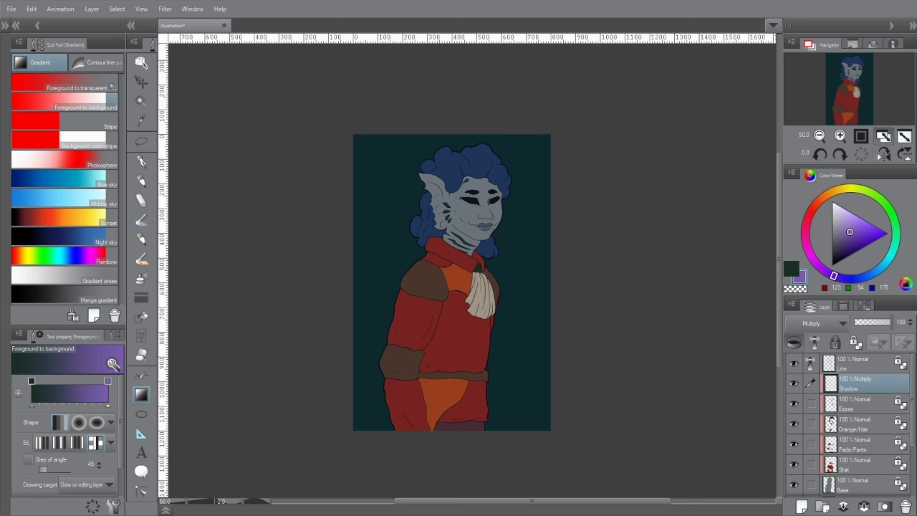
left_click(65, 83)
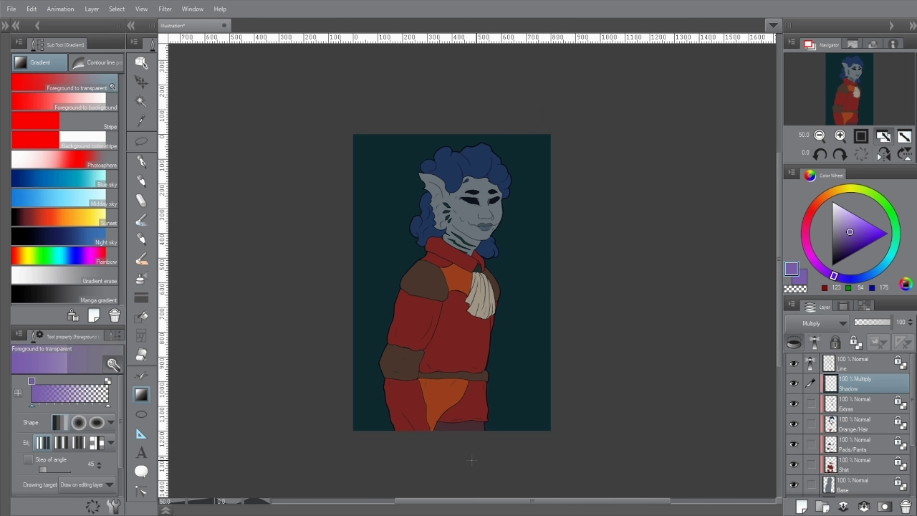
left_click_drag(445, 492, 456, 85)
scroll(397, 289, "down", 2)
left_click_drag(307, 426, 495, 260)
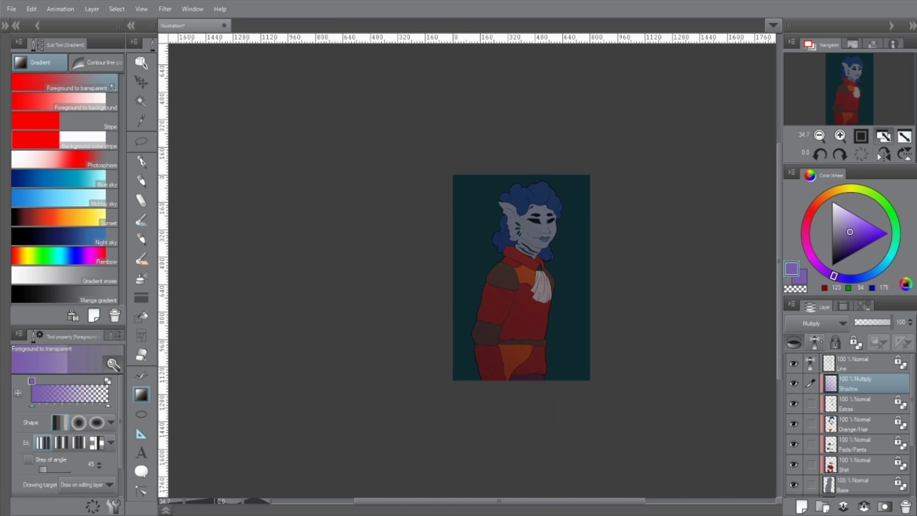
- Paint lighter teal (RGB 47, 97, 103) hatched and speckled texture around the character on the Background layer with textured decoration brushes
scroll(849, 423, "down", 3)
left_click(866, 467)
scroll(520, 278, "up", 2)
key("i")
left_click(433, 144)
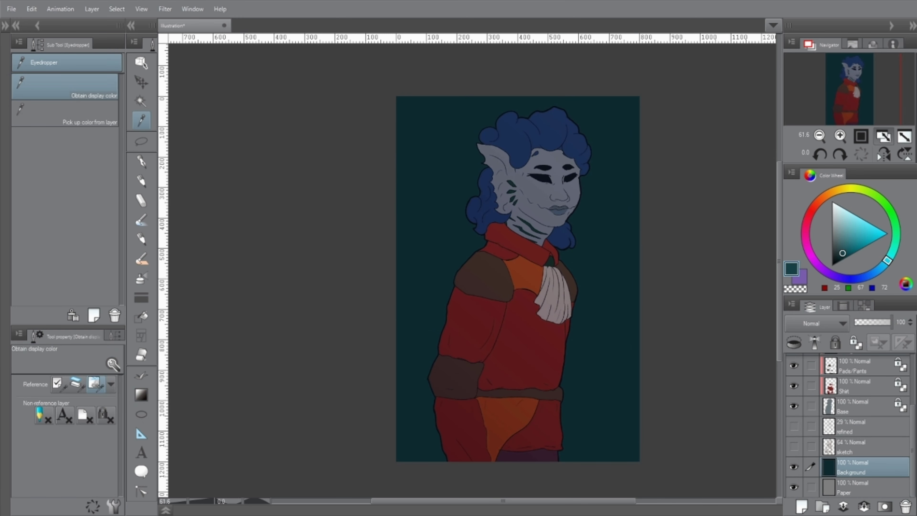
left_click(141, 239)
left_click(40, 81)
mouse_move(416, 123)
left_mouse_down()
mouse_move(466, 217)
mouse_move(600, 314)
mouse_move(508, 96)
mouse_move(590, 332)
mouse_move(590, 115)
mouse_move(491, 175)
mouse_move(461, 215)
mouse_move(471, 102)
left_mouse_up()
left_click(96, 62)
left_click(40, 62)
left_click(65, 102)
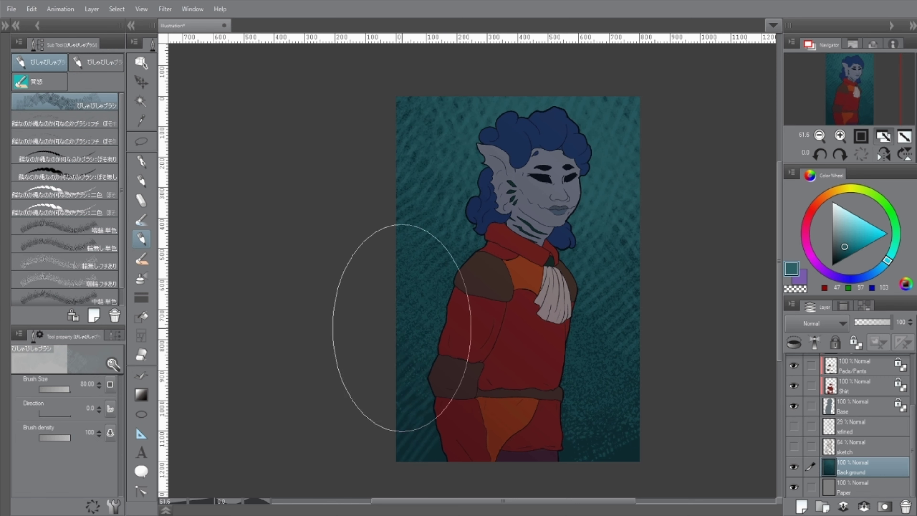
- Paint thin, pale grey-teal wispy strokes diagonally across the upper part of the Background layer
left_click(399, 392, "alt")
left_click(65, 119)
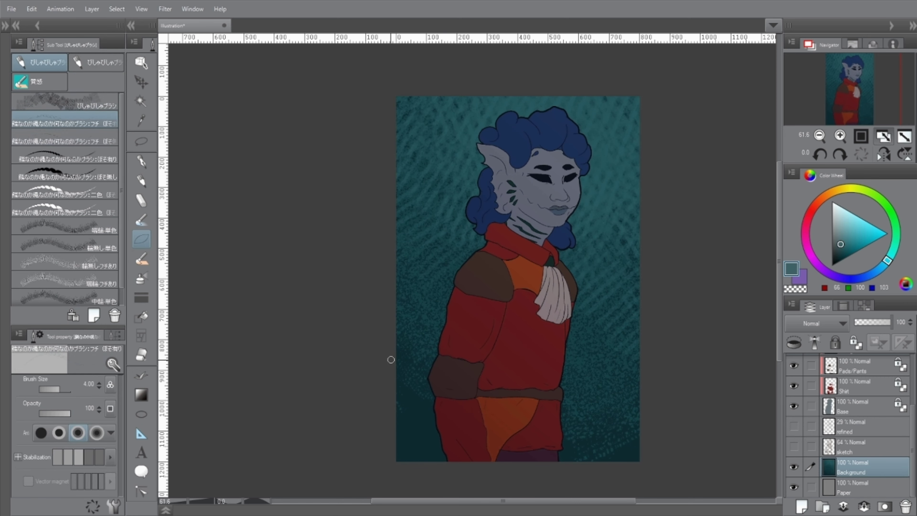
key("b")
key("b")
key("b")
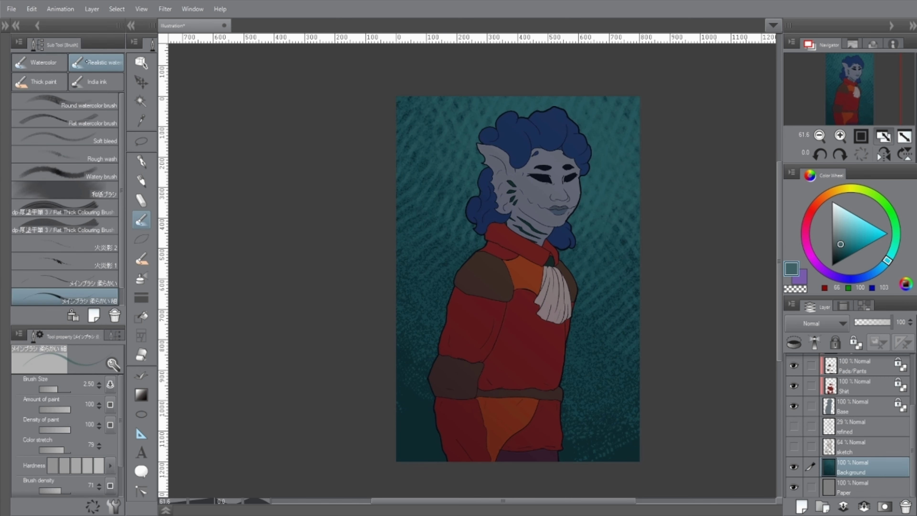
mouse_move(513, 155)
left_mouse_down()
mouse_move(471, 37)
mouse_move(563, 144)
mouse_move(614, 253)
left_mouse_up()
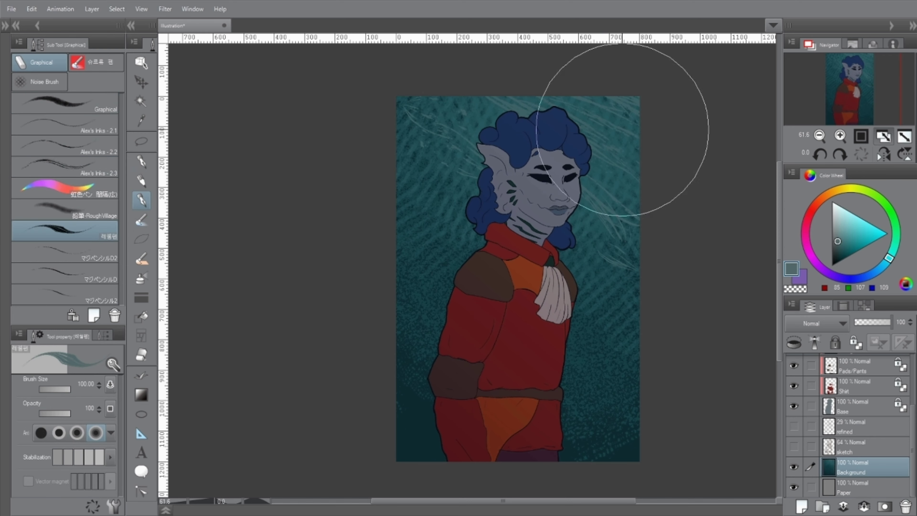
- Choose the Noise Brush, add a new layer above the Line layer, and try a stroke across the figure
left_click(37, 74)
left_click(96, 62)
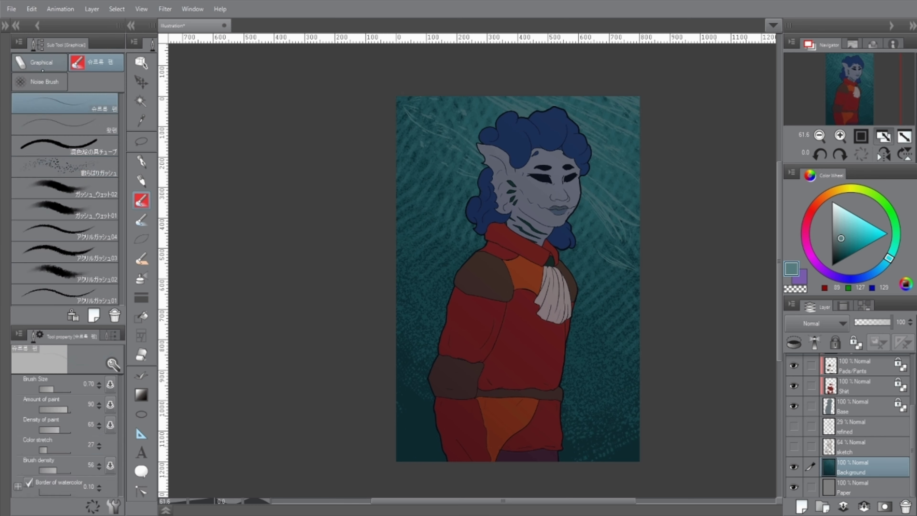
left_click(64, 166)
left_click(38, 82)
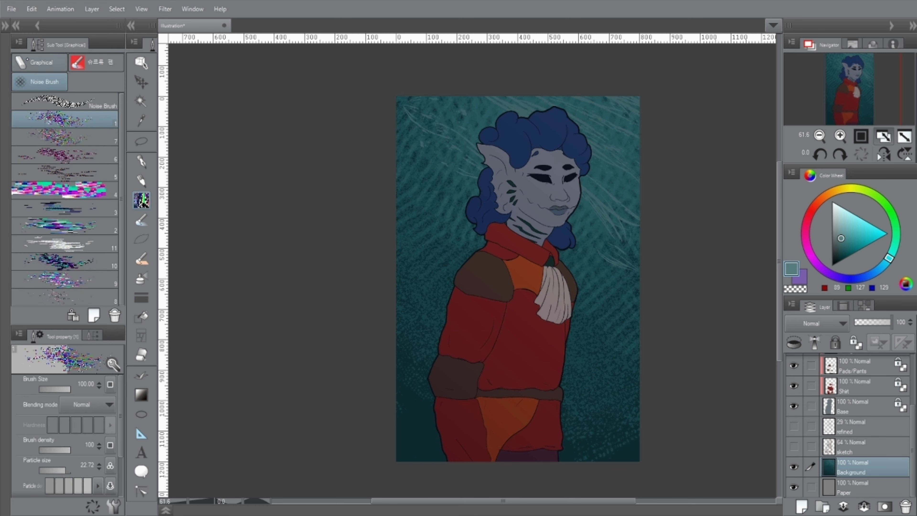
scroll(849, 415, "up", 3)
left_click(859, 363)
mouse_move(433, 439)
left_mouse_down()
mouse_move(557, 102)
mouse_move(578, 217)
left_mouse_up()
key("ctrl+z")
- Cover the canvas with teal (RGB 89, 129, 124) and navy noise on a layer named Noise, set to Overlay at 29% opacity
left_click(851, 279)
left_click(844, 255)
left_click(842, 238)
left_click(892, 251)
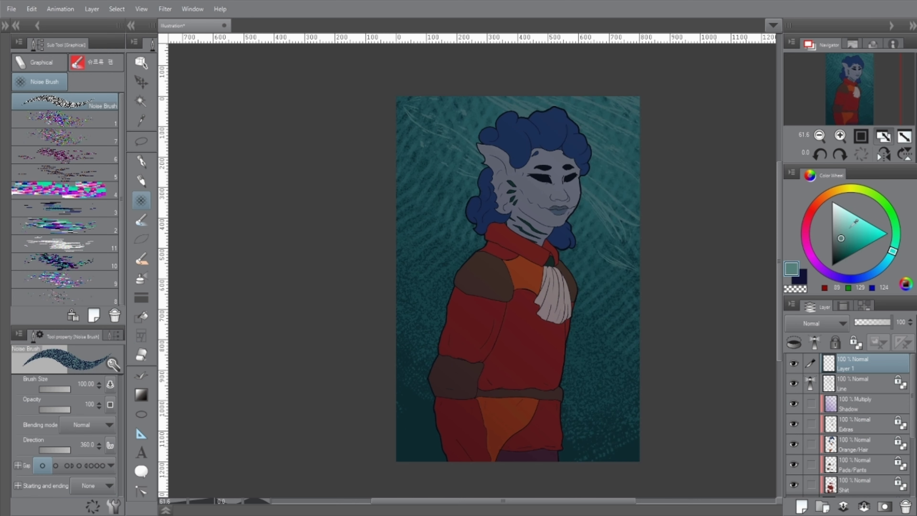
mouse_move(628, 188)
left_mouse_down()
mouse_move(501, 113)
mouse_move(419, 253)
left_mouse_up()
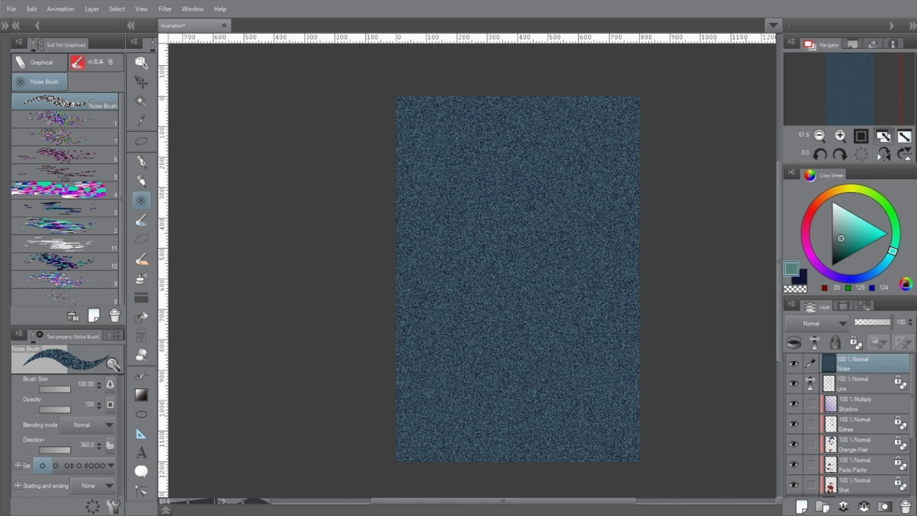
key("ctrl+z")
key("ctrl+z")
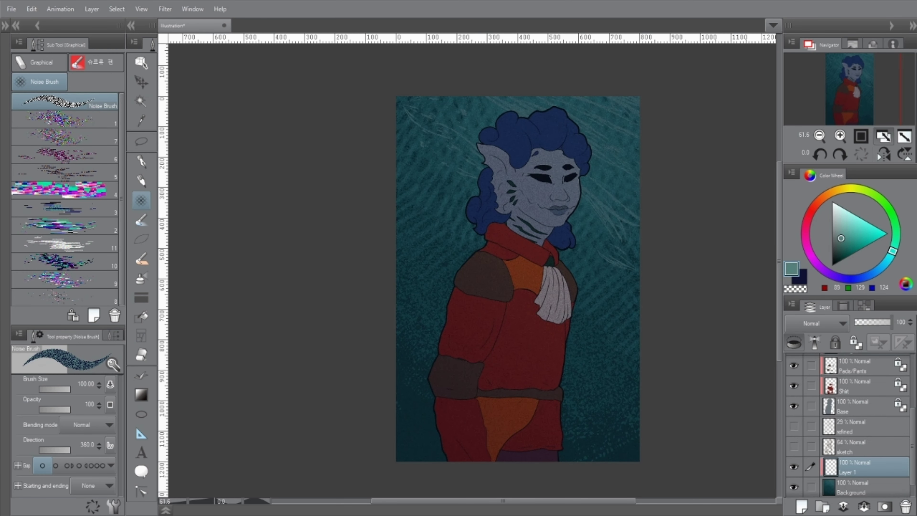
- Lighten the upper background with a pale blue (RGB 164, 196, 209) transparent gradient on a clipped Highlight layer set to Add (Glow)
key("g")
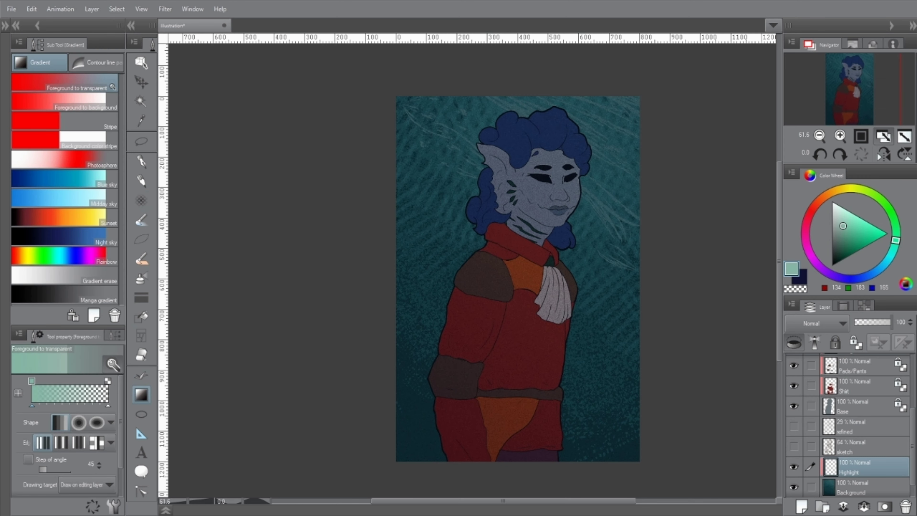
scroll(449, 397, "down", 4)
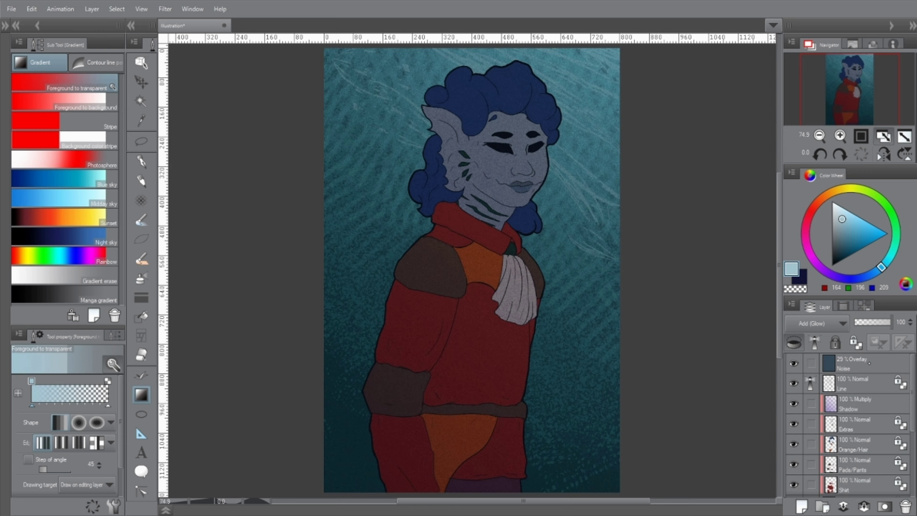
- Lower the Noise layer's opacity to 18%, and place a copy of the Shadow layer above the Line layer, clipped to it
left_click(869, 363)
left_click_drag(866, 322, 856, 322)
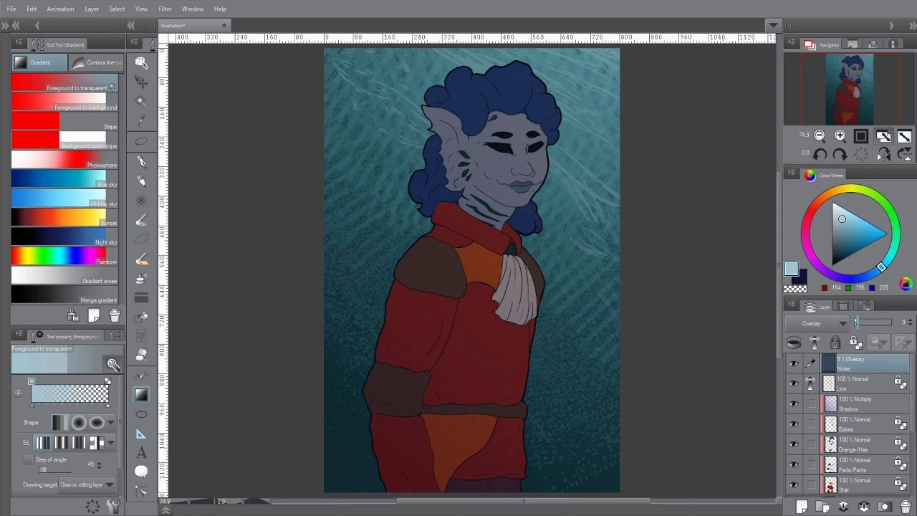
left_click(859, 404)
left_click_drag(860, 403, 859, 373)
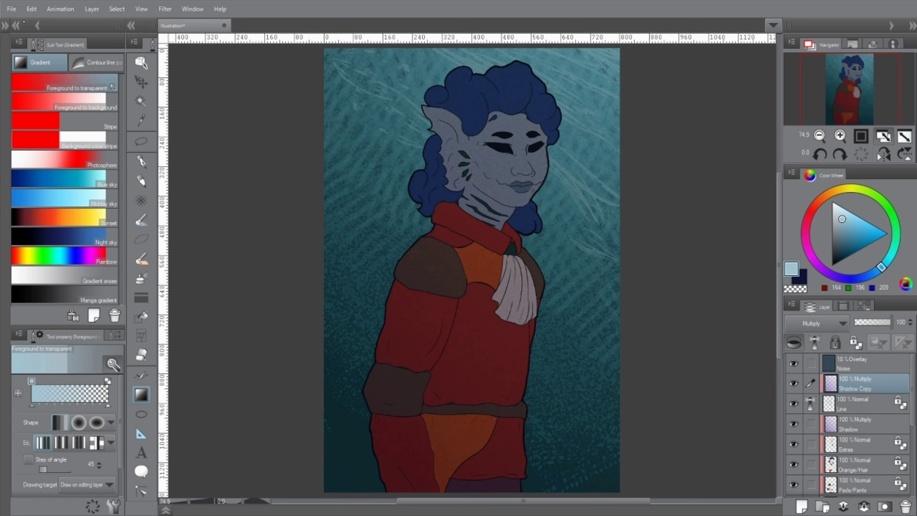